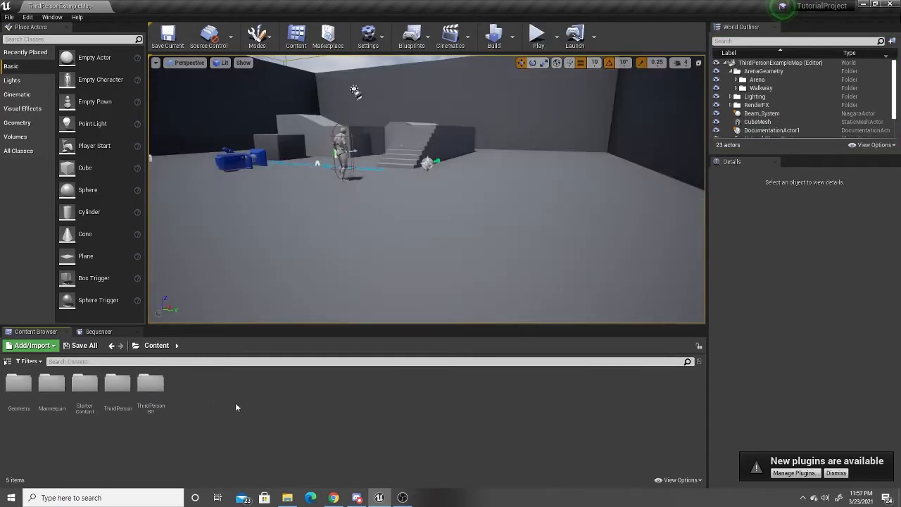
# Create a folder named Niagara_Stuff in the Content directory and open it
pyautogui.rightClick(188, 398)
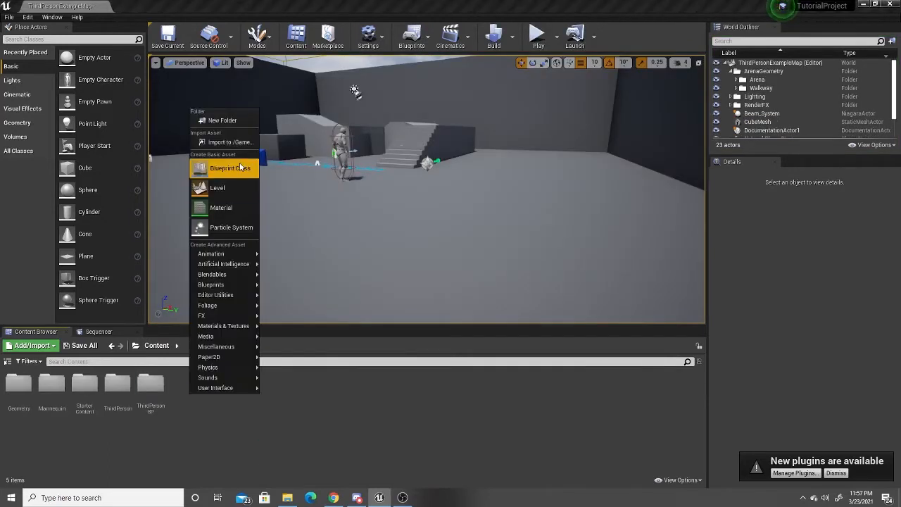
pyautogui.click(239, 124)
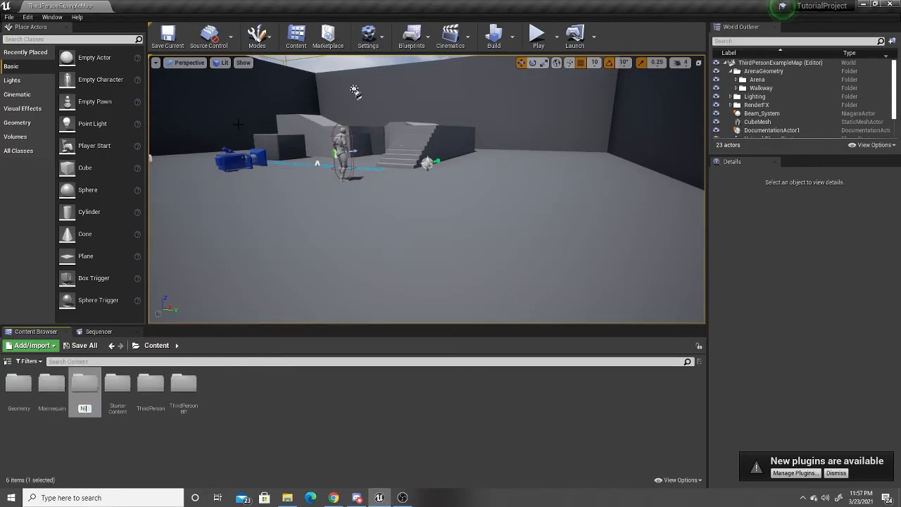
pyautogui.write('Niagara ')
pyautogui.write('_Stuff')
pyautogui.press('Return')
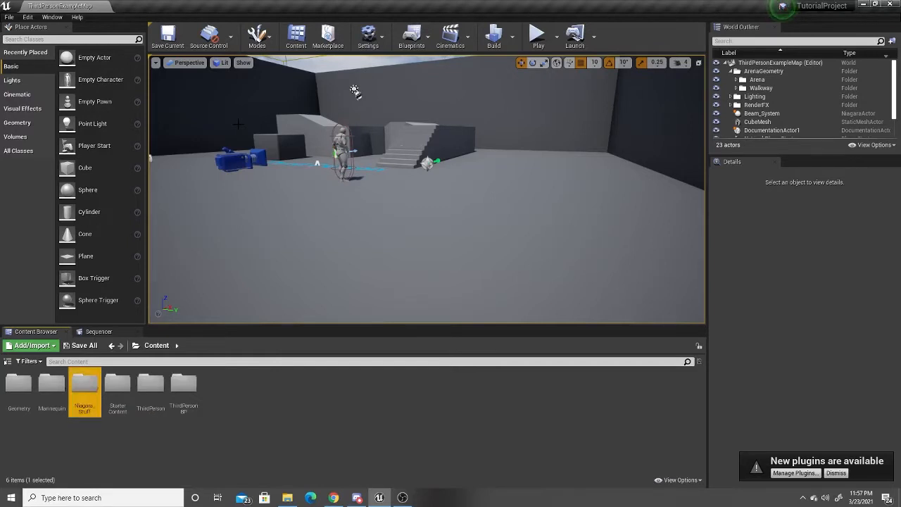
pyautogui.doubleClick(84, 398)
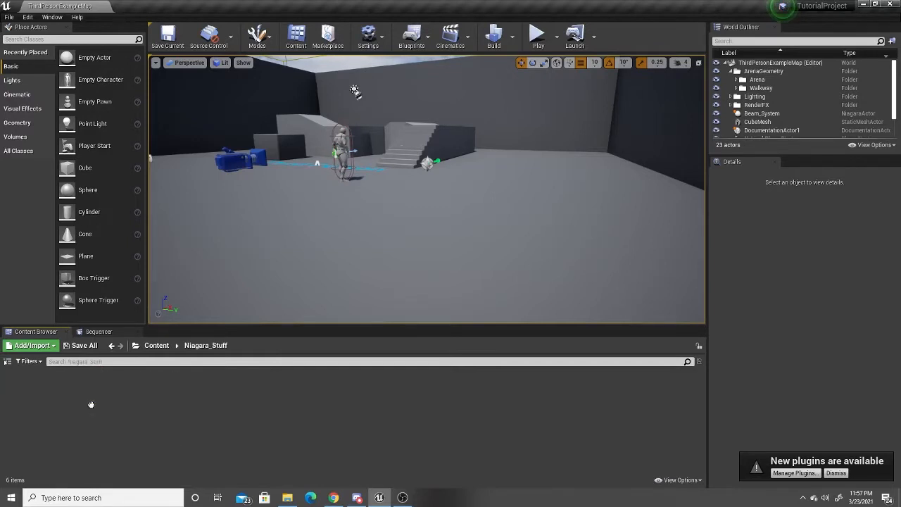
# Create a Niagara Emitter in Niagara_Stuff from the Dynamic Beam template and name it BeamThing
pyautogui.rightClick(203, 405)
pyautogui.moveTo(253, 325)
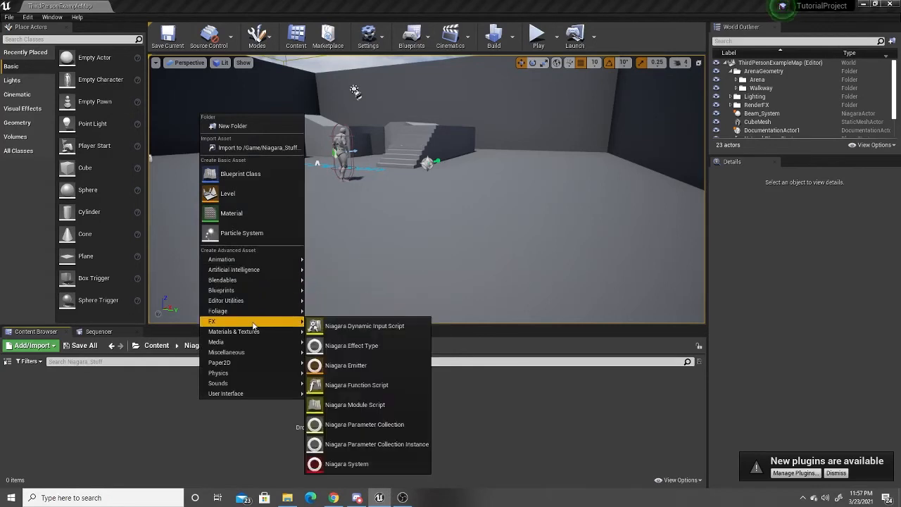
pyautogui.click(332, 371)
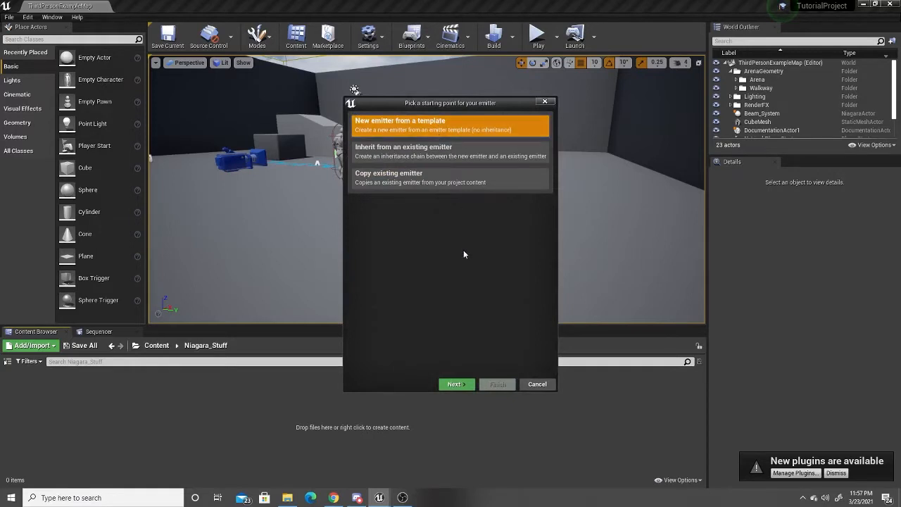
pyautogui.click(463, 383)
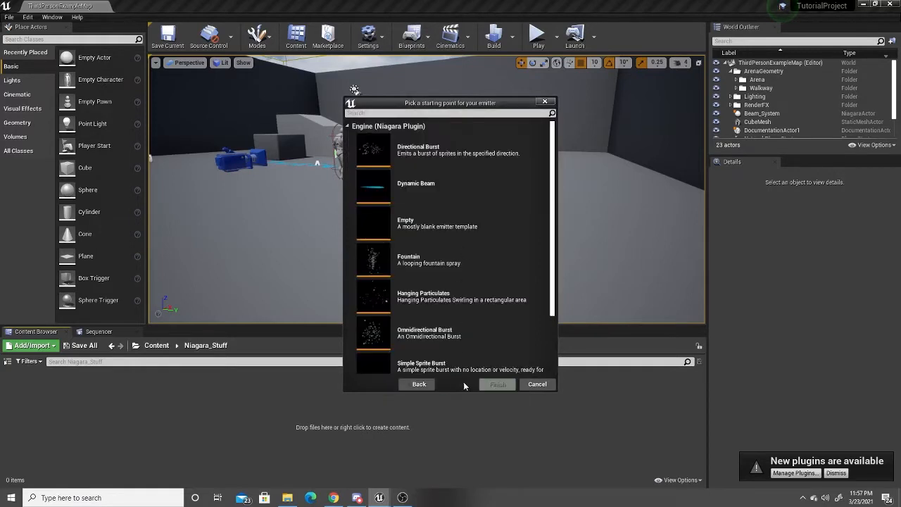
pyautogui.click(422, 185)
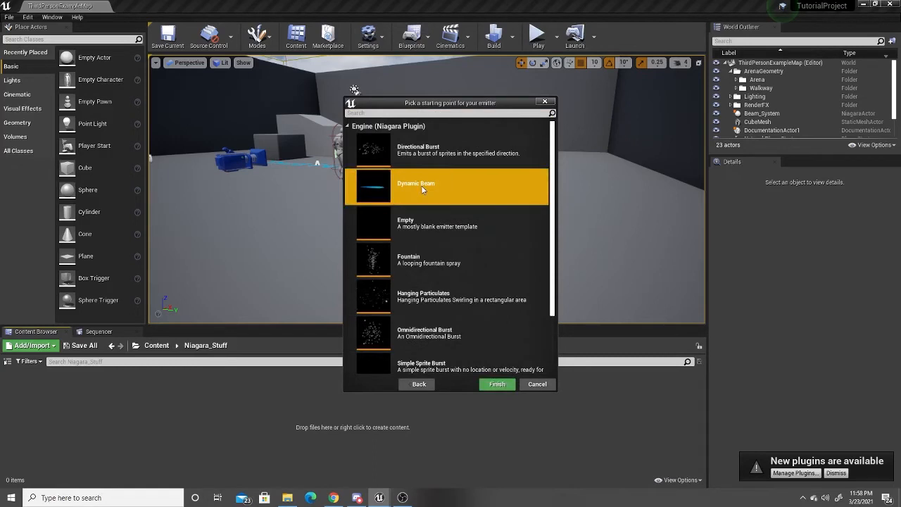
pyautogui.click(506, 385)
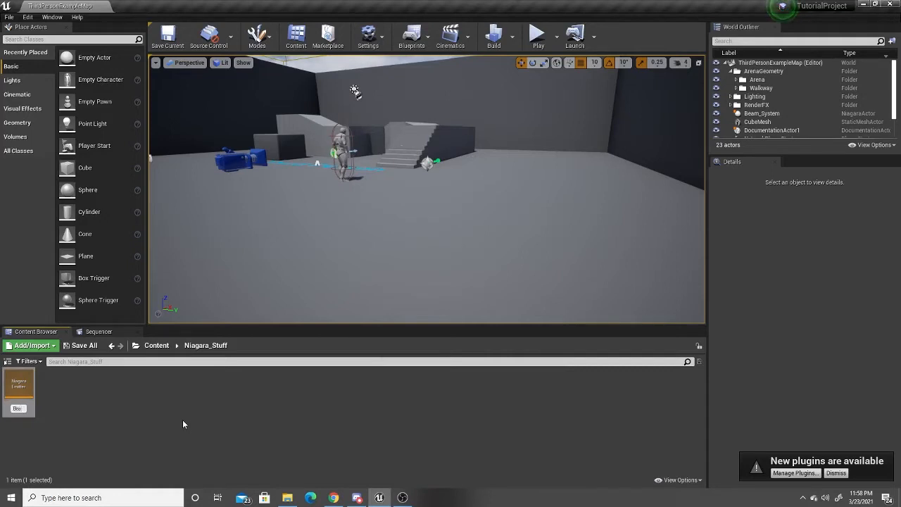
pyautogui.press('Return')
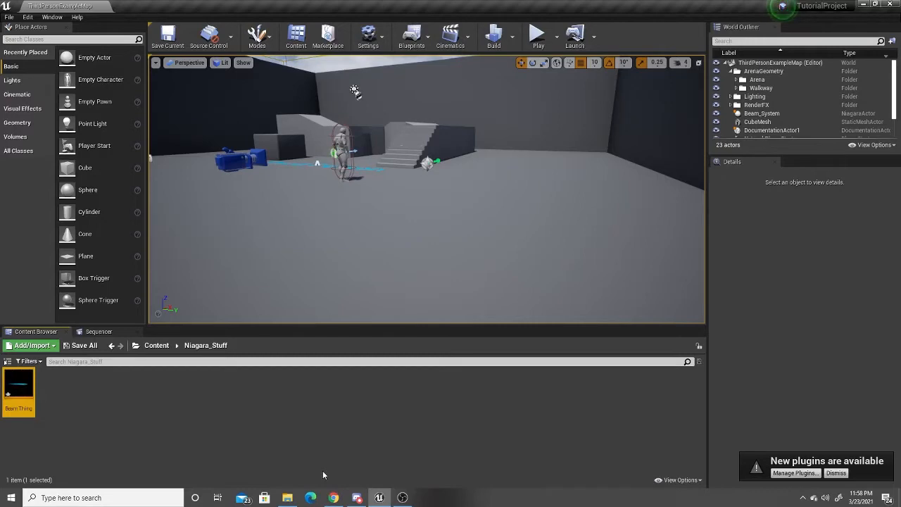
# Open the BeamThing emitter and change its Color module to fully saturated red, with R 1.0, G 0.0 and B about 0.017
pyautogui.doubleClick(29, 393)
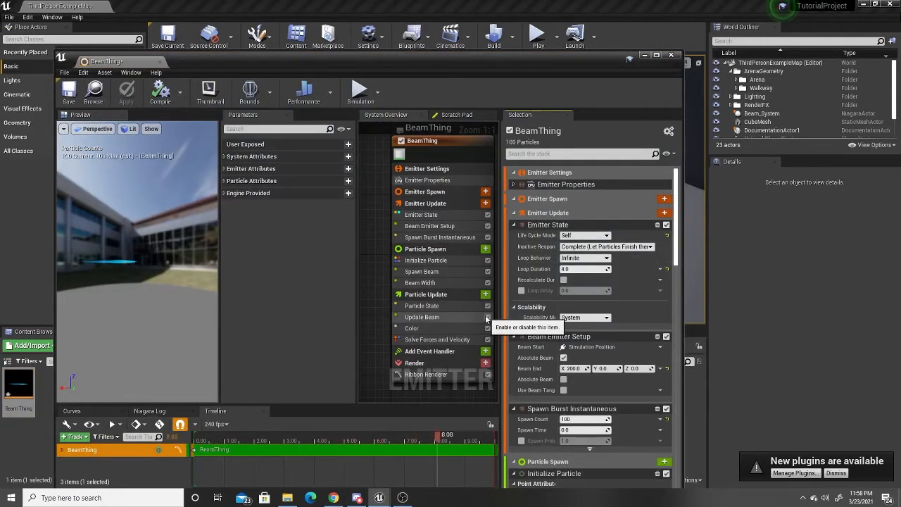
pyautogui.click(438, 329)
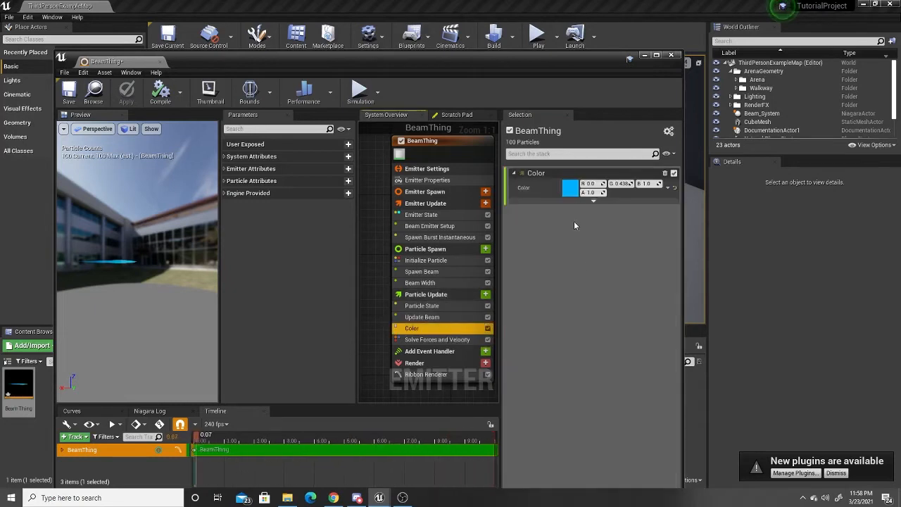
pyautogui.click(571, 188)
pyautogui.click(672, 273)
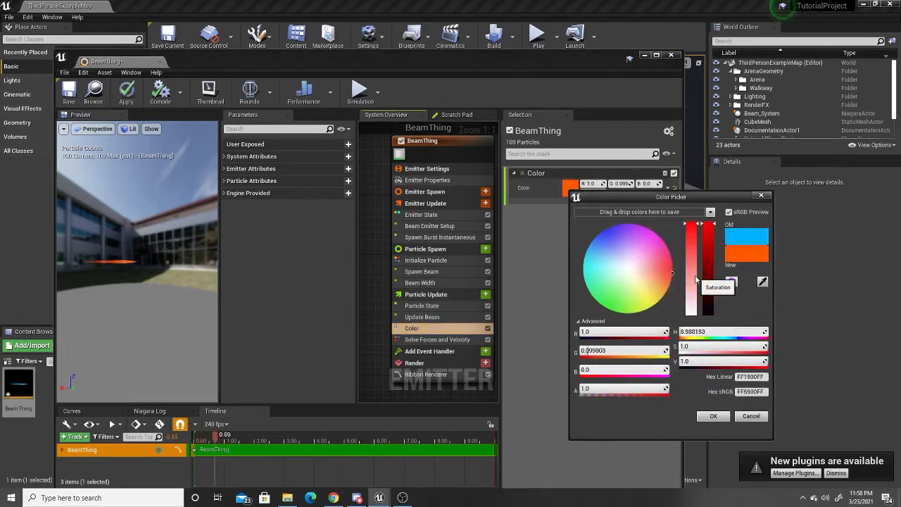
pyautogui.click(692, 224)
pyautogui.moveTo(670, 270); pyautogui.dragTo(734, 270)
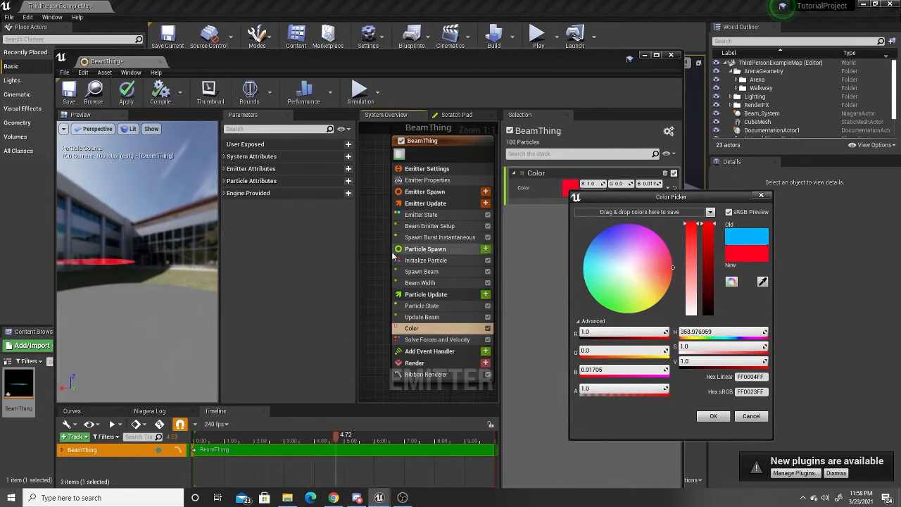
# Set the Emitter State loop duration to about 2.36 and apply the changes to the BeamThing emitter
pyautogui.click(435, 203)
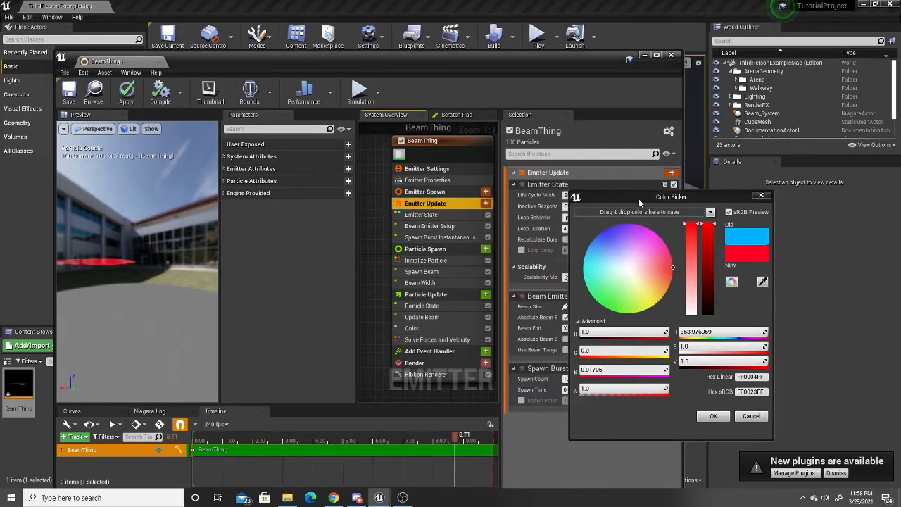
pyautogui.click(565, 239)
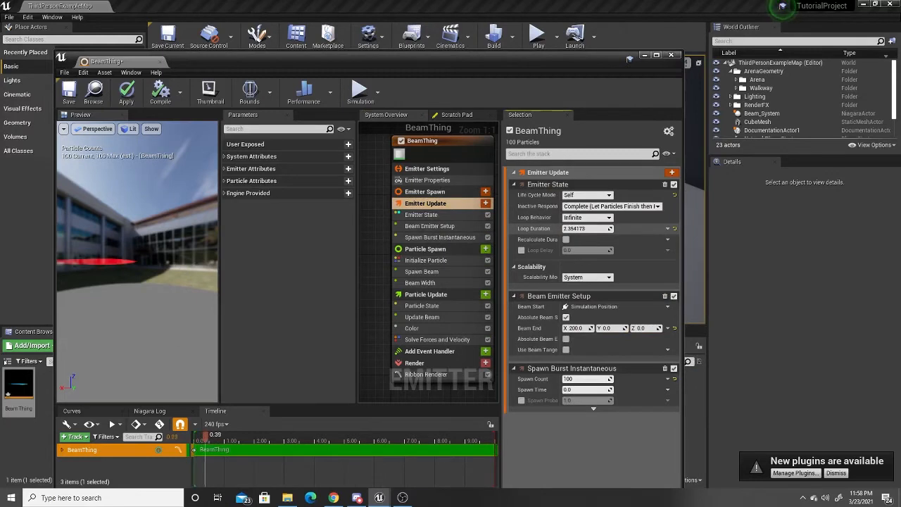
pyautogui.click(126, 91)
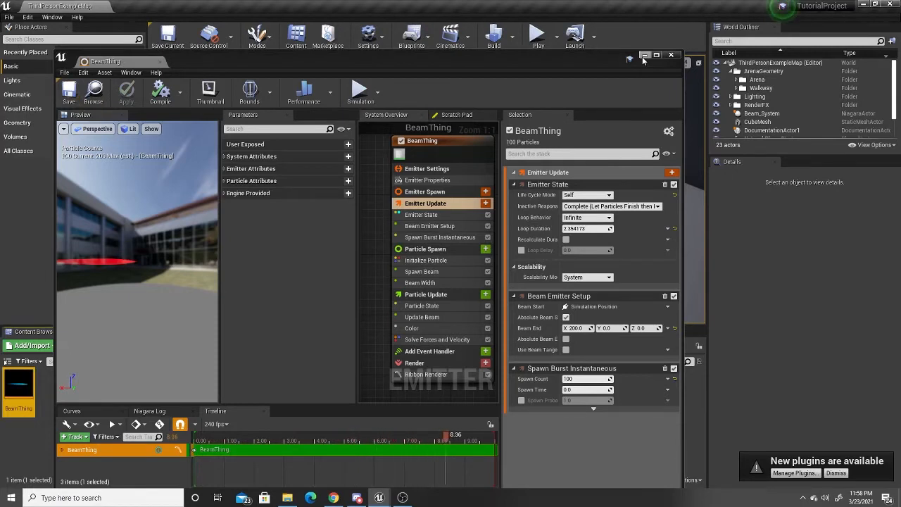
# Add a user-exposed Vector parameter named EndLoc and link it to Beam End in the Beam Emitter Setup module
pyautogui.click(443, 227)
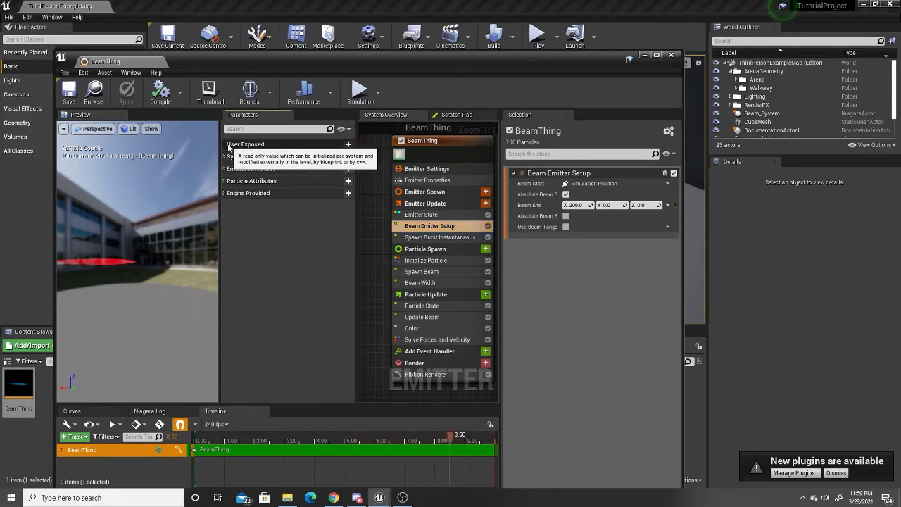
pyautogui.click(348, 144)
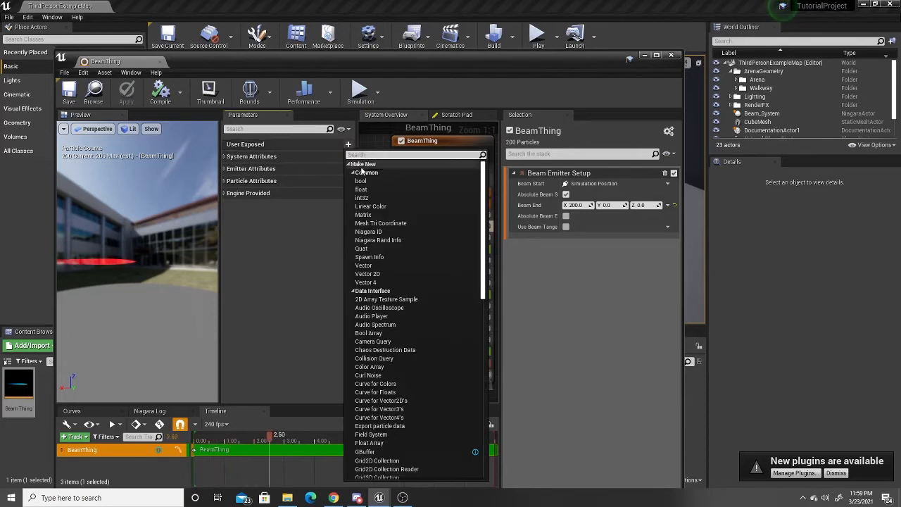
pyautogui.click(381, 265)
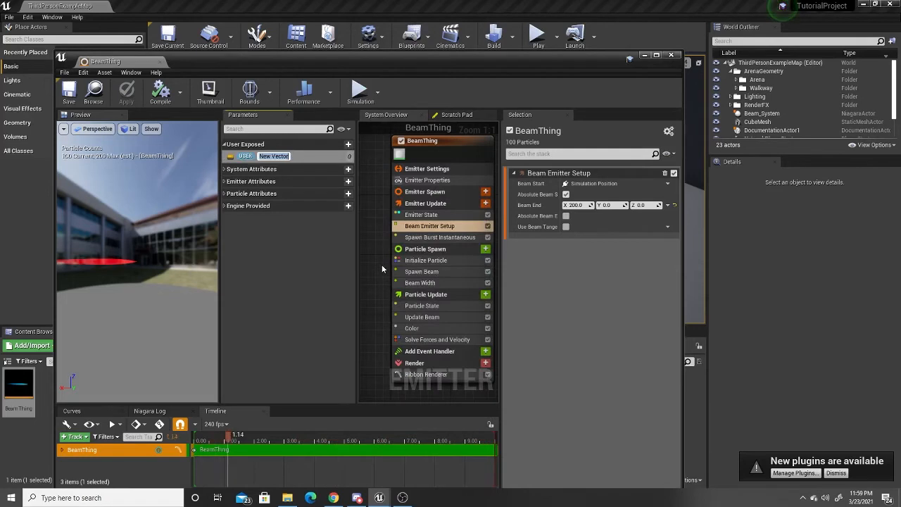
pyautogui.write('EndLoc')
pyautogui.press('Return')
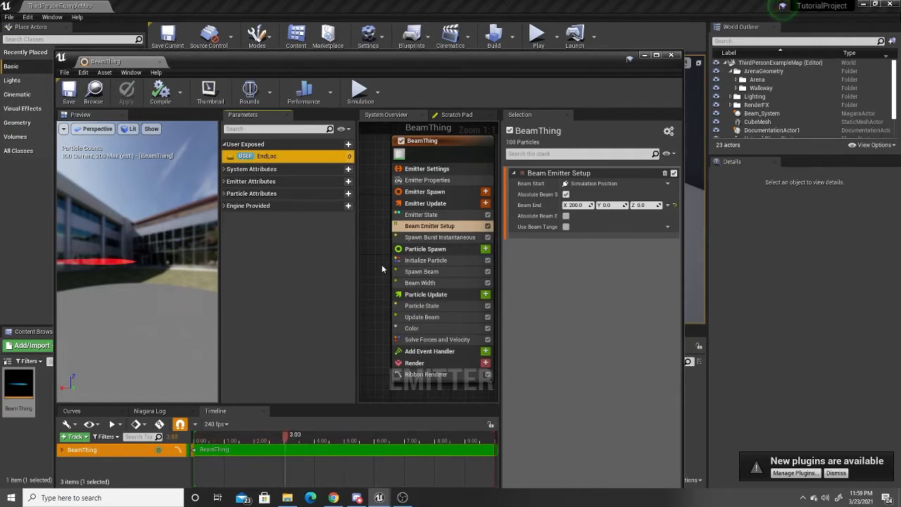
pyautogui.moveTo(266, 156); pyautogui.dragTo(589, 210)
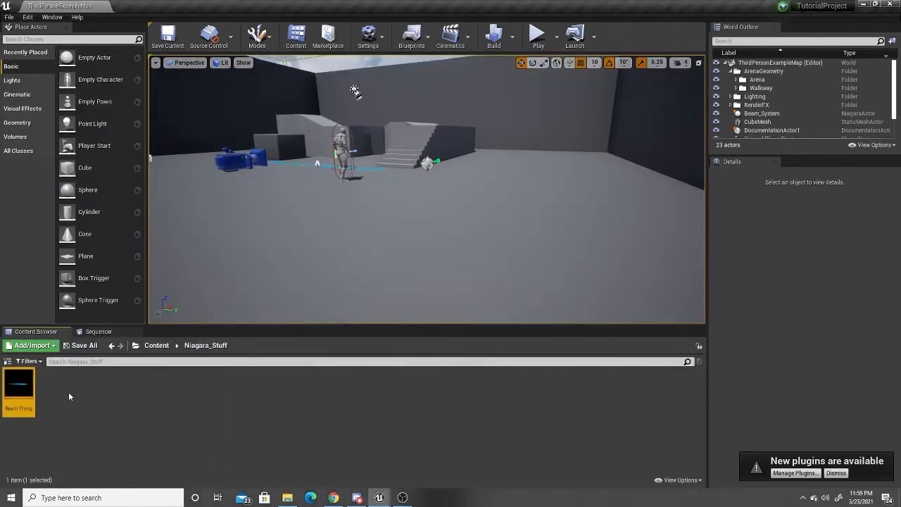
# Create a Niagara System from the BeamThing emitter in Niagara_Stuff and name it System_Thing
pyautogui.rightClick(69, 392)
pyautogui.moveTo(105, 319)
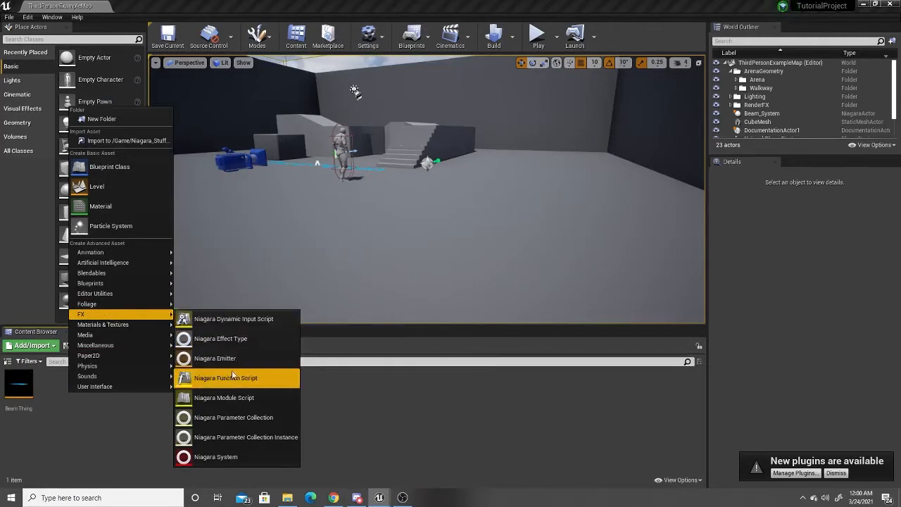
pyautogui.click(196, 459)
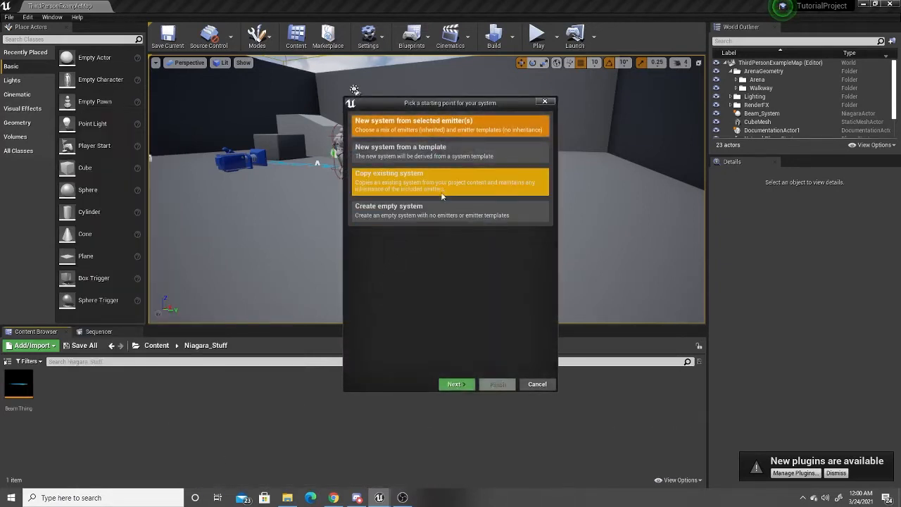
pyautogui.click(463, 385)
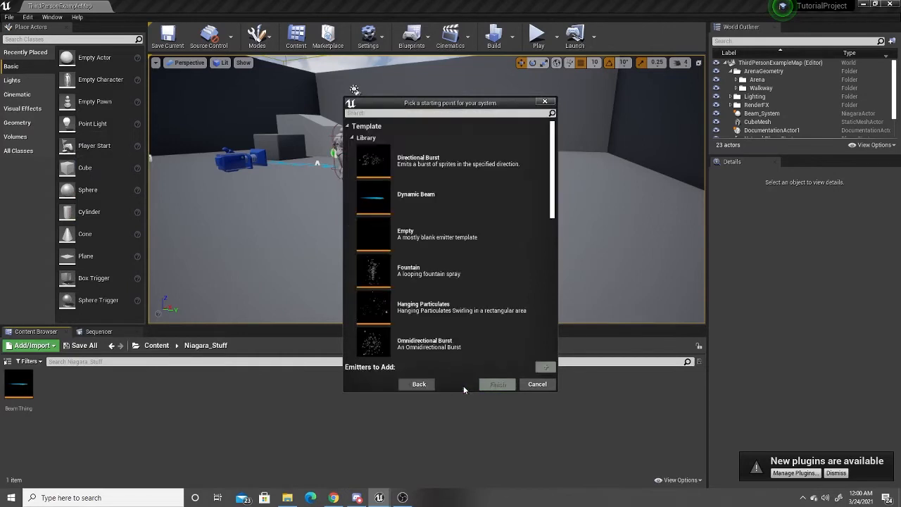
pyautogui.scroll(-6, 463, 234)
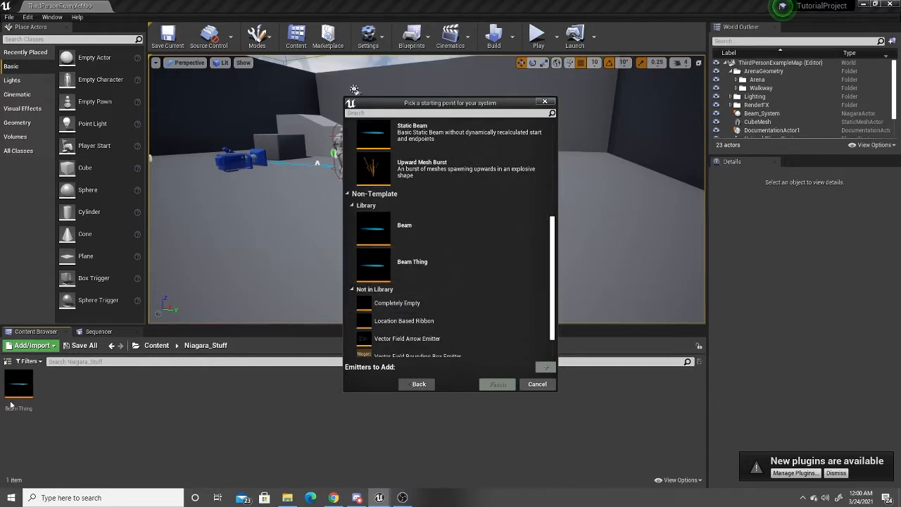
pyautogui.click(428, 268)
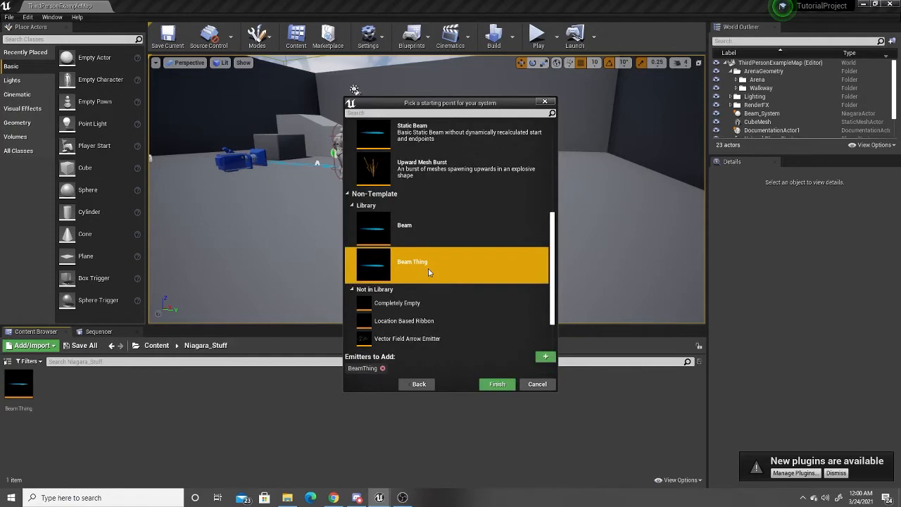
pyautogui.click(506, 387)
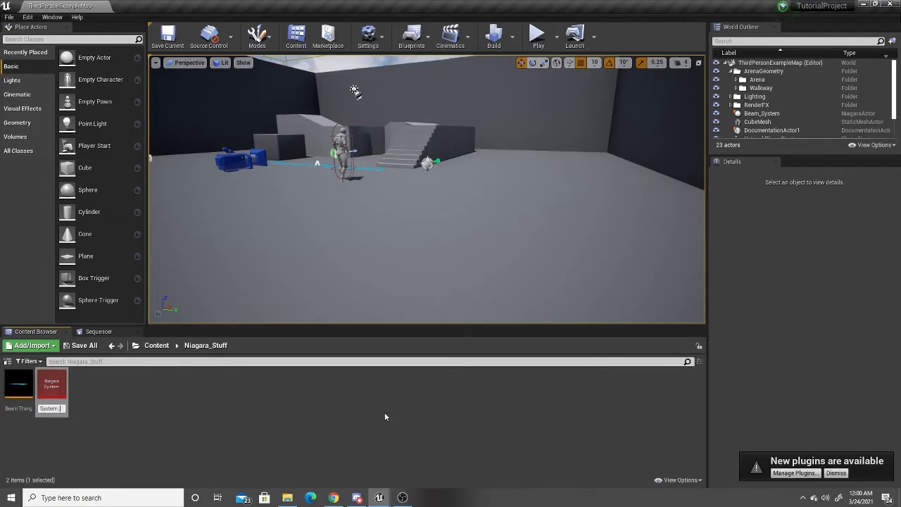
pyautogui.press('Return')
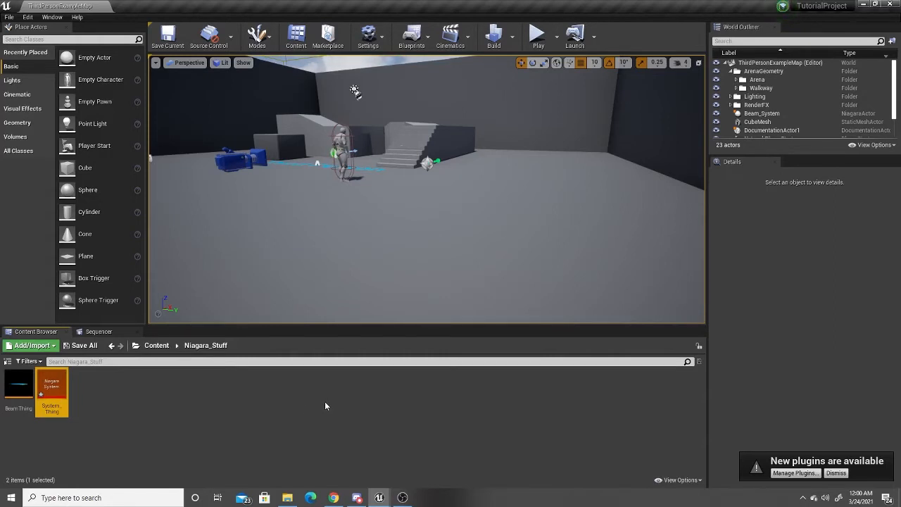
# Place System_Thing in the level near the stairs and raise it to a Z location of 220
pyautogui.moveTo(51, 391); pyautogui.dragTo(437, 184)
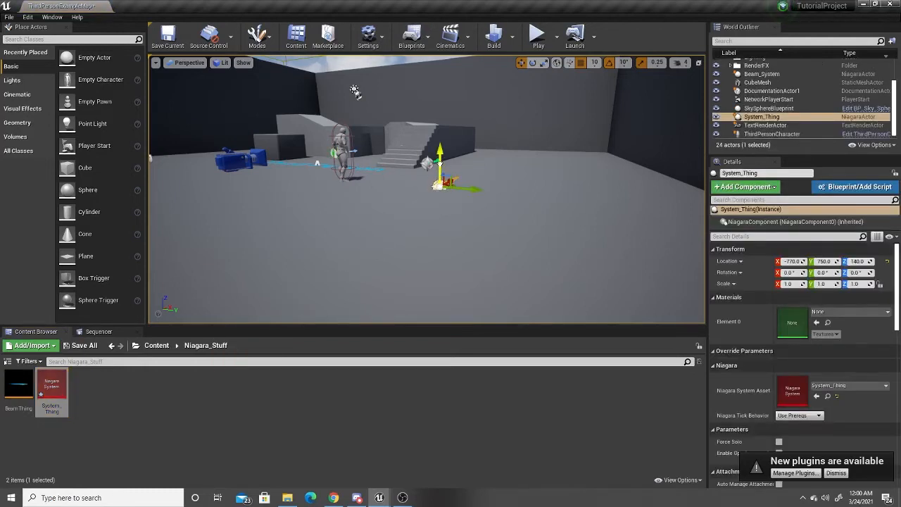
pyautogui.moveTo(440, 138); pyautogui.dragTo(440, 134)
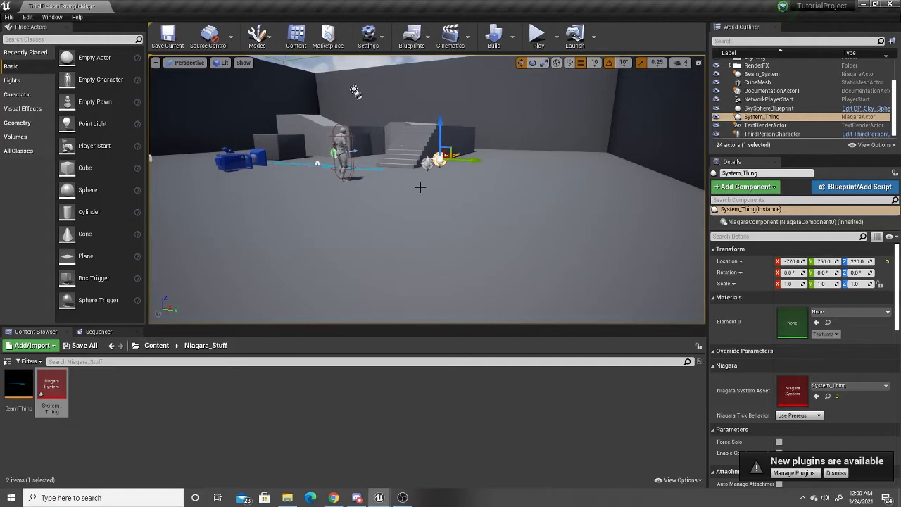
# Play the level to check the placed beam system by moving the character around, and end the play session
pyautogui.click(538, 36)
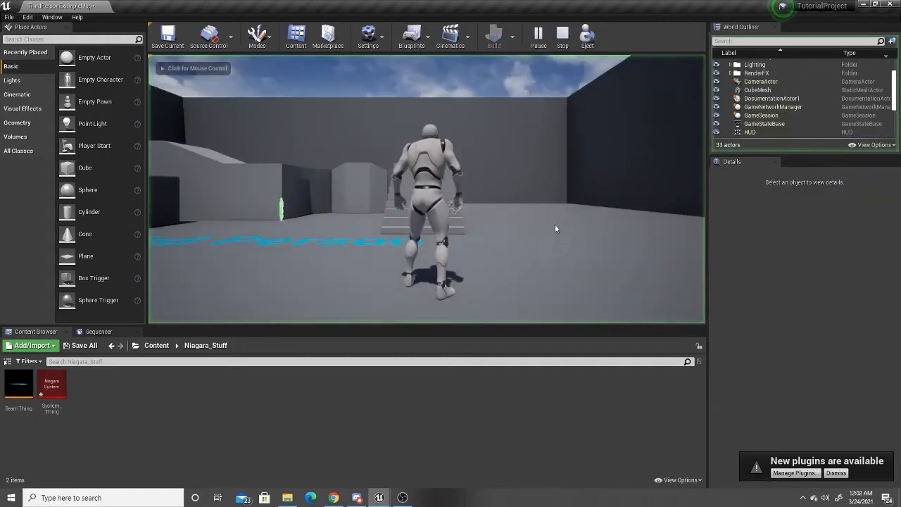
pyautogui.press('w')
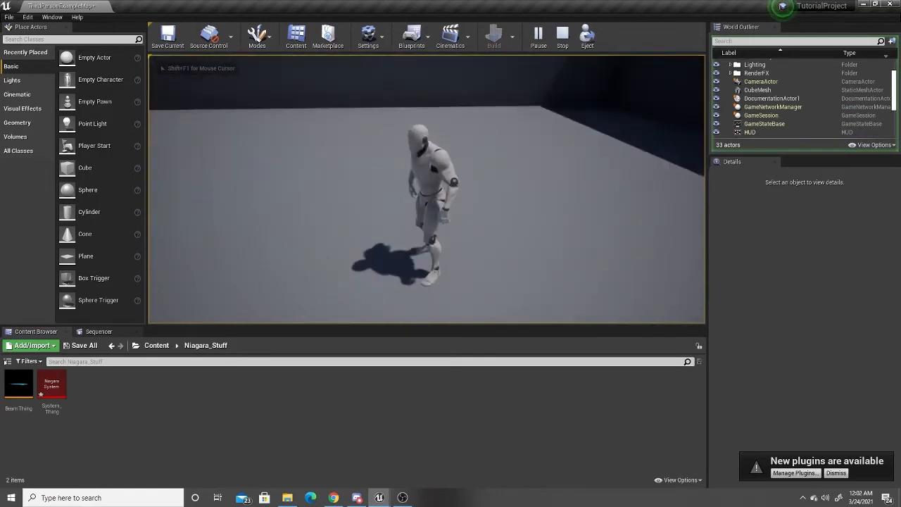
pyautogui.press('Escape')
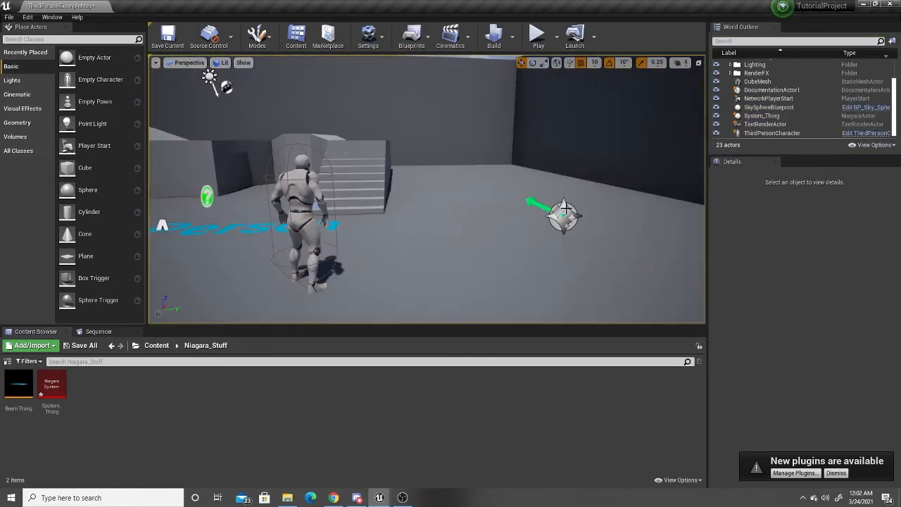
# Open the Level Blueprint and add a reference to the System_Thing actor in its Event Graph
pyautogui.click(426, 47)
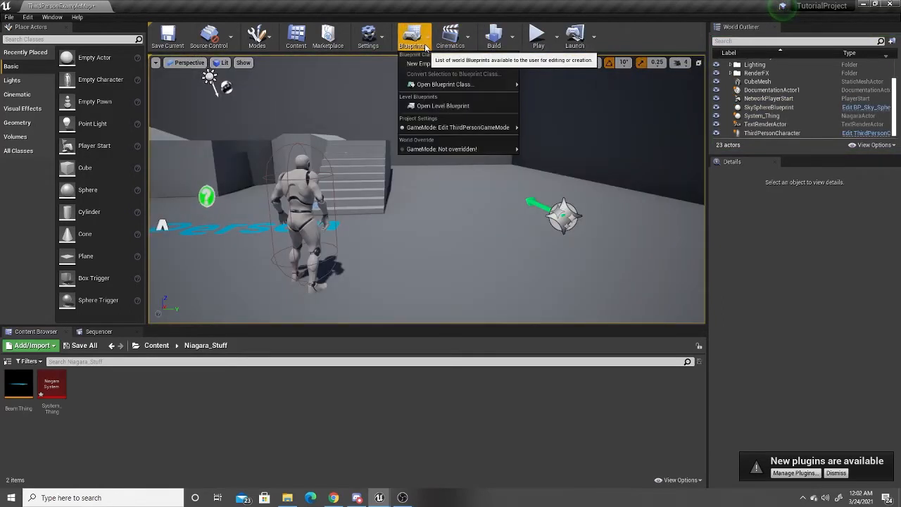
pyautogui.click(437, 107)
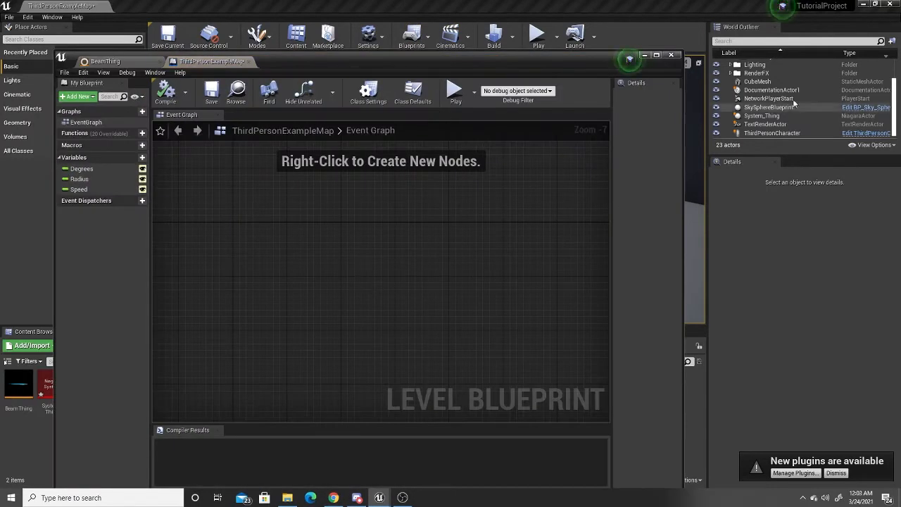
pyautogui.click(757, 116)
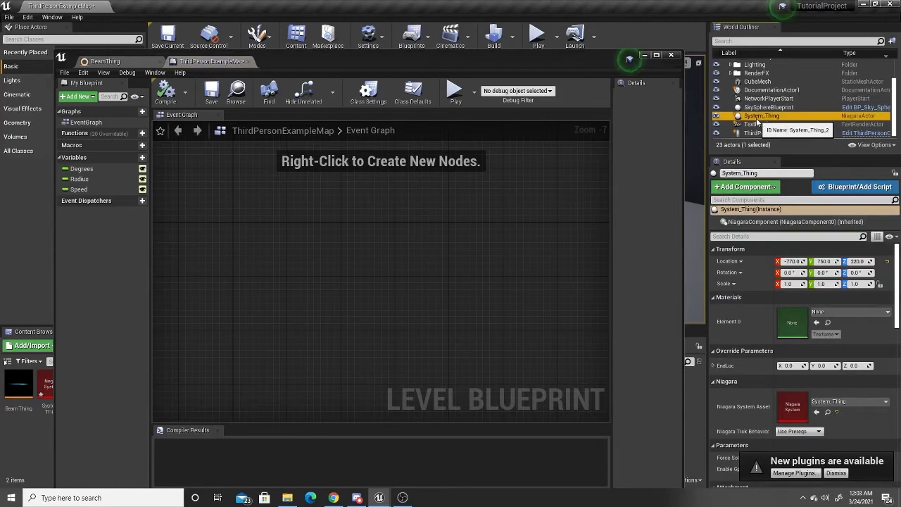
pyautogui.moveTo(758, 119); pyautogui.dragTo(624, 130)
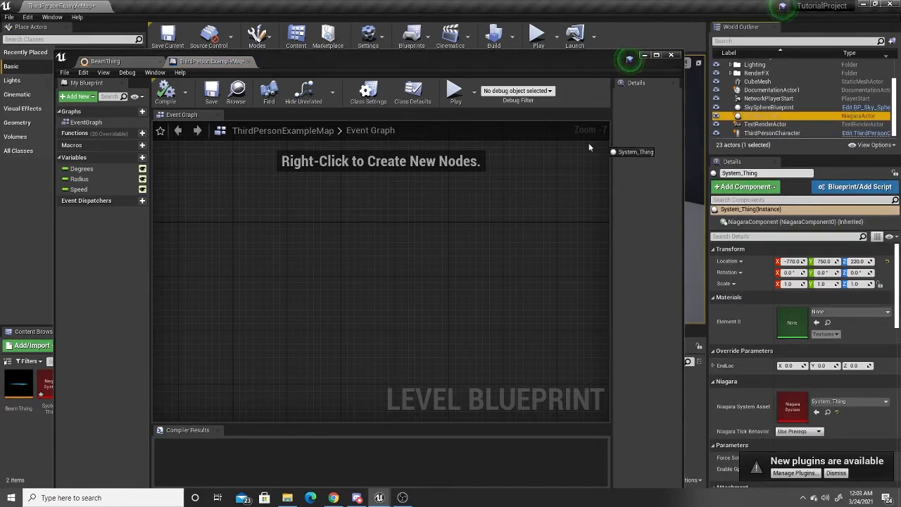
pyautogui.moveTo(310, 263); pyautogui.dragTo(310, 264)
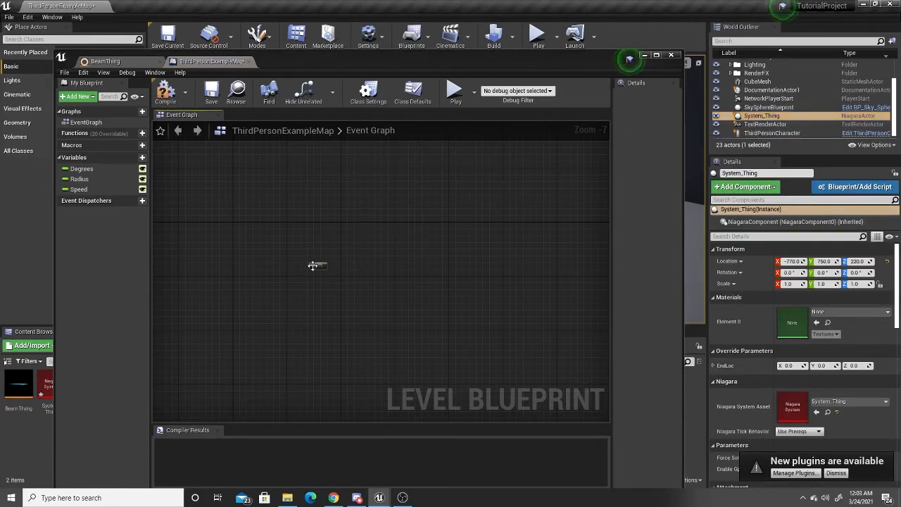
pyautogui.scroll(-2, 366, 283)
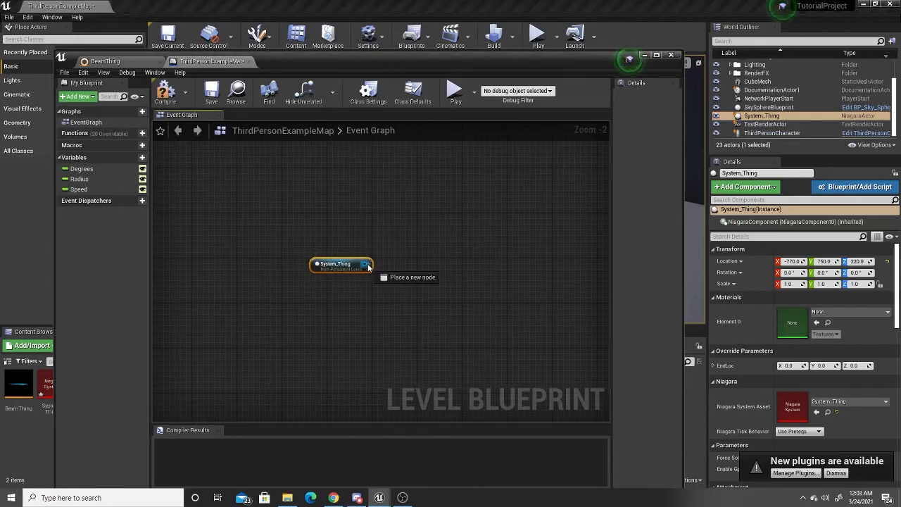
# Add a Get Component by Class node from the System_Thing reference and set its component class to NiagaraComponent
pyautogui.moveTo(374, 265); pyautogui.dragTo(426, 248)
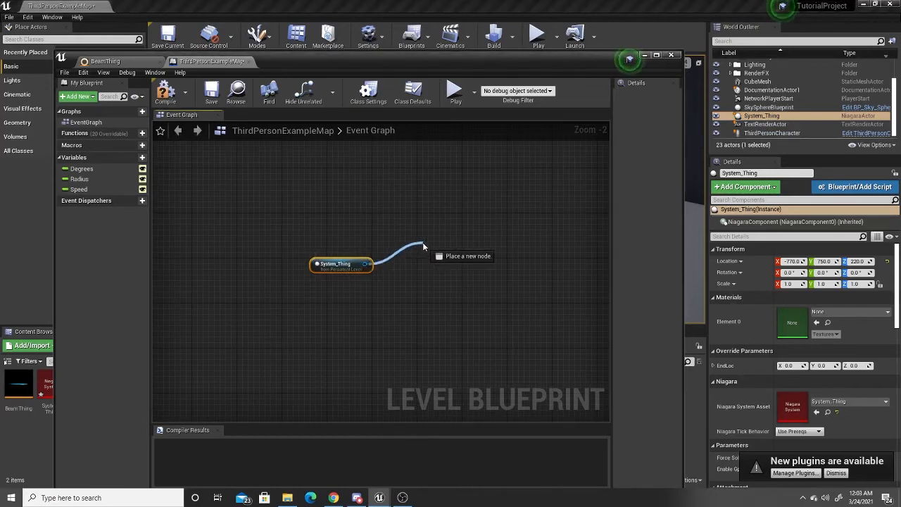
pyautogui.moveTo(423, 246); pyautogui.dragTo(423, 246)
pyautogui.write('get compl')
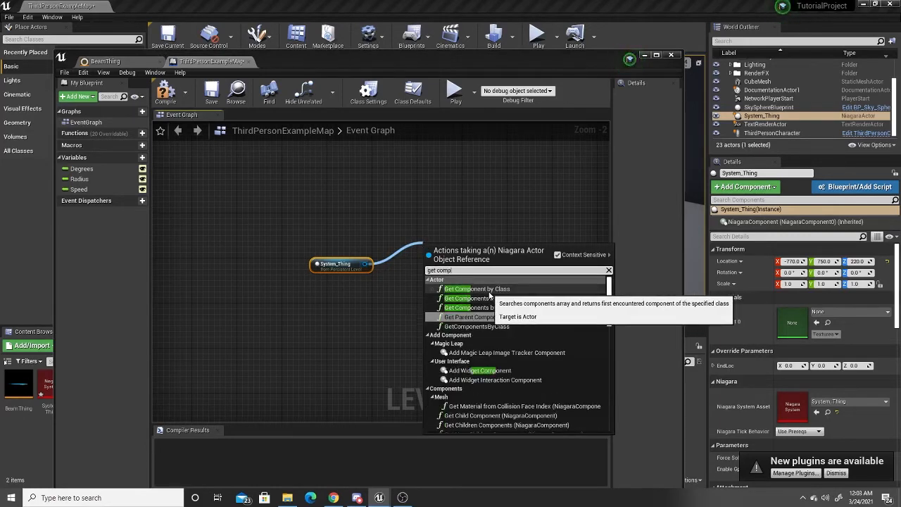
pyautogui.click(490, 291)
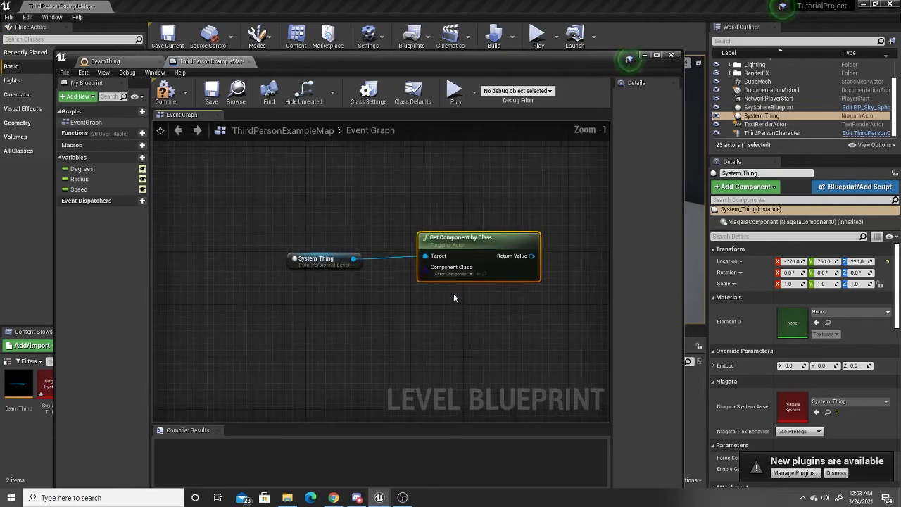
pyautogui.click(451, 275)
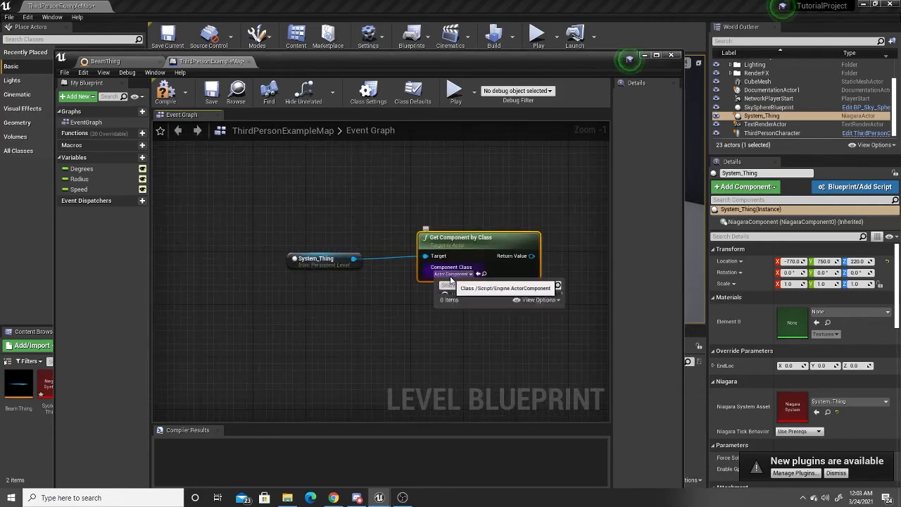
pyautogui.write('Nia')
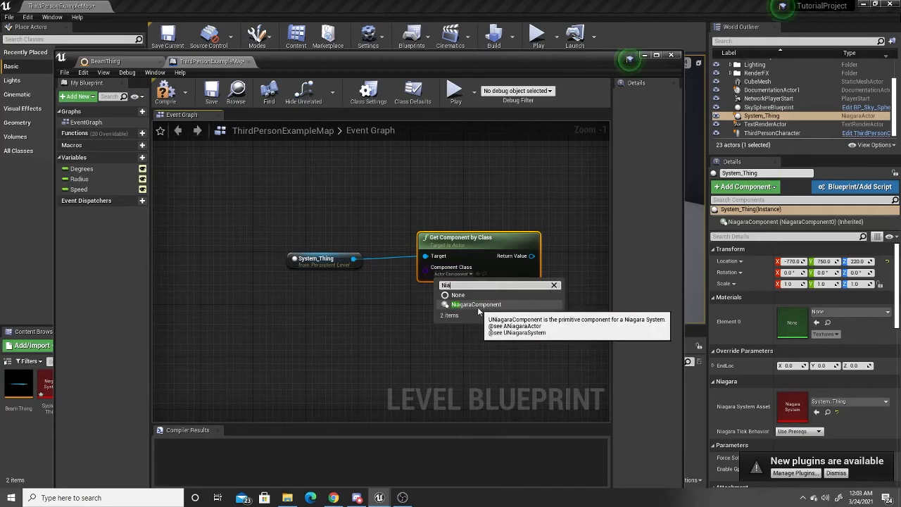
pyautogui.click(485, 309)
pyautogui.moveTo(494, 242); pyautogui.dragTo(474, 248)
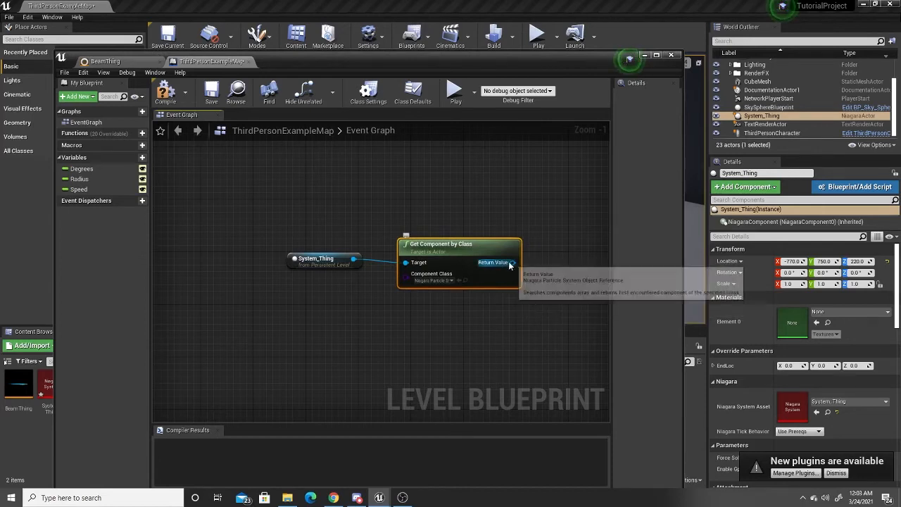
# Add a Set Niagara Variable By String (Vector3) node from the component's return value, with EndLoc as the variable name
pyautogui.moveTo(512, 263); pyautogui.dragTo(564, 242)
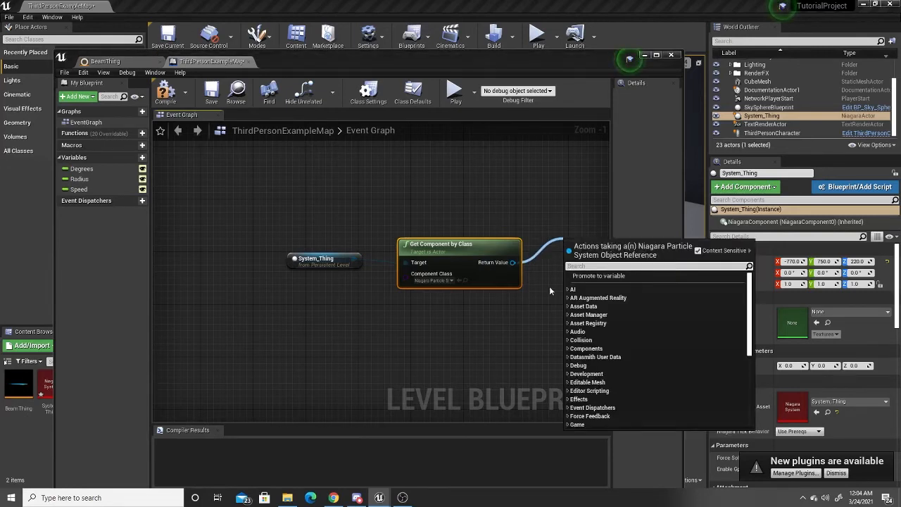
pyautogui.write('Set')
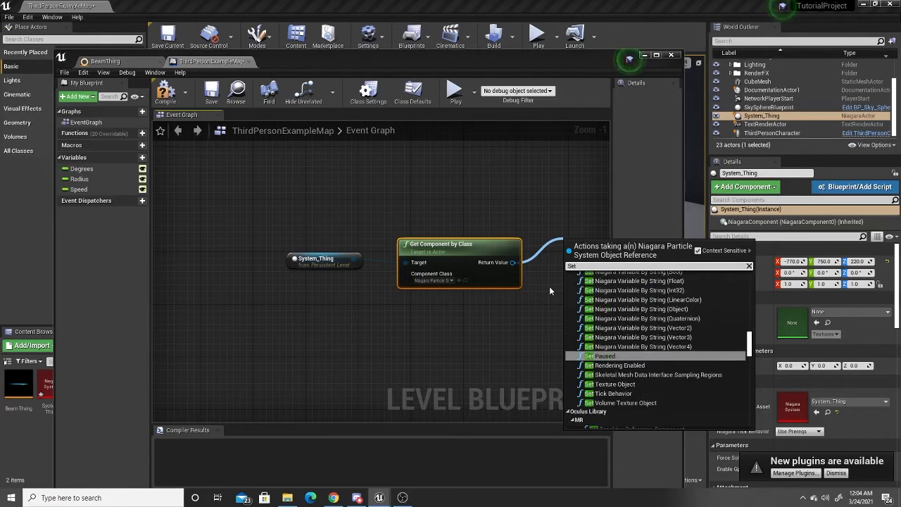
pyautogui.click(689, 342)
pyautogui.moveTo(503, 330); pyautogui.dragTo(365, 324, button='right')
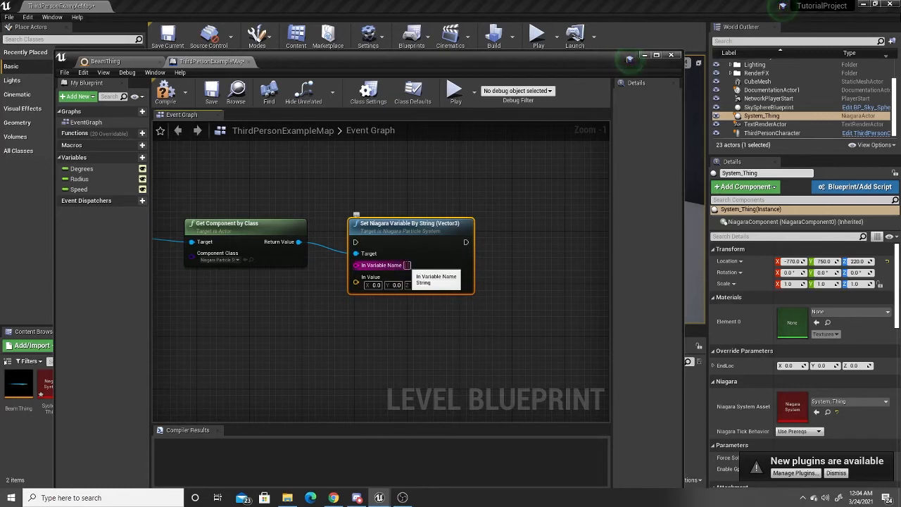
pyautogui.click(408, 264)
pyautogui.write('EndLoc')
pyautogui.press('Return')
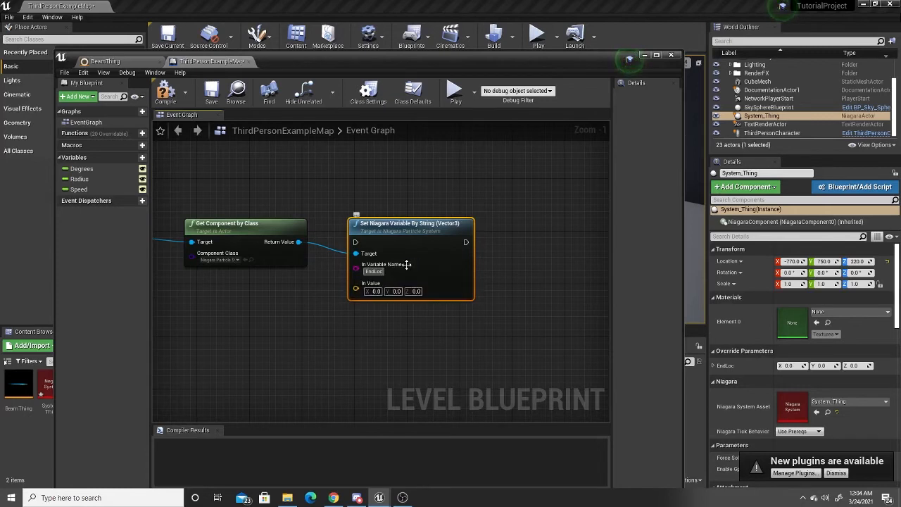
pyautogui.click(505, 274)
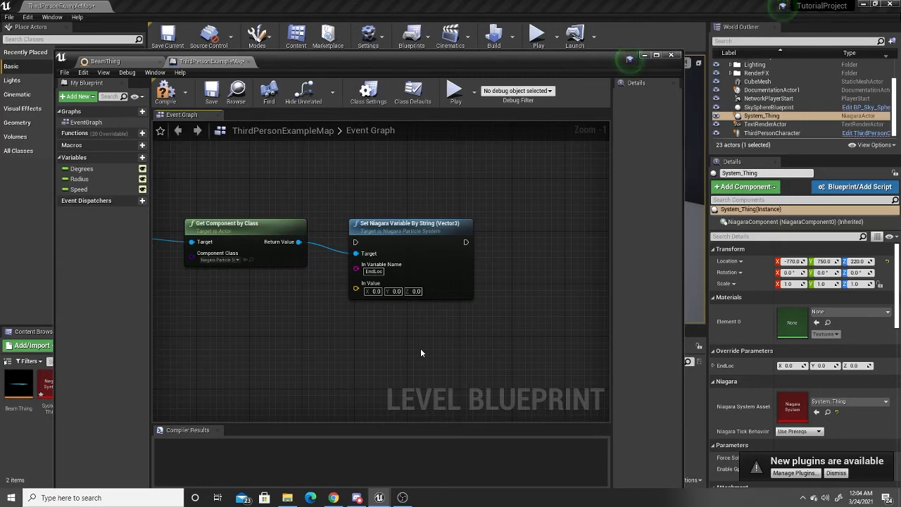
pyautogui.rightClick(246, 308)
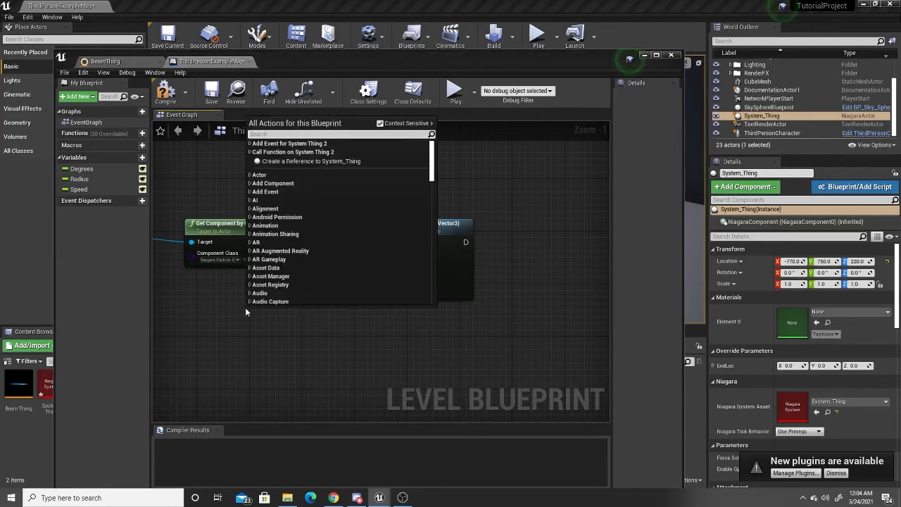
pyautogui.rightClick(286, 343)
pyautogui.press('Escape')
# Reposition the Set Niagara Variable node, add an Event Tick node and connect its execution output to it
pyautogui.moveTo(363, 296); pyautogui.dragTo(382, 253)
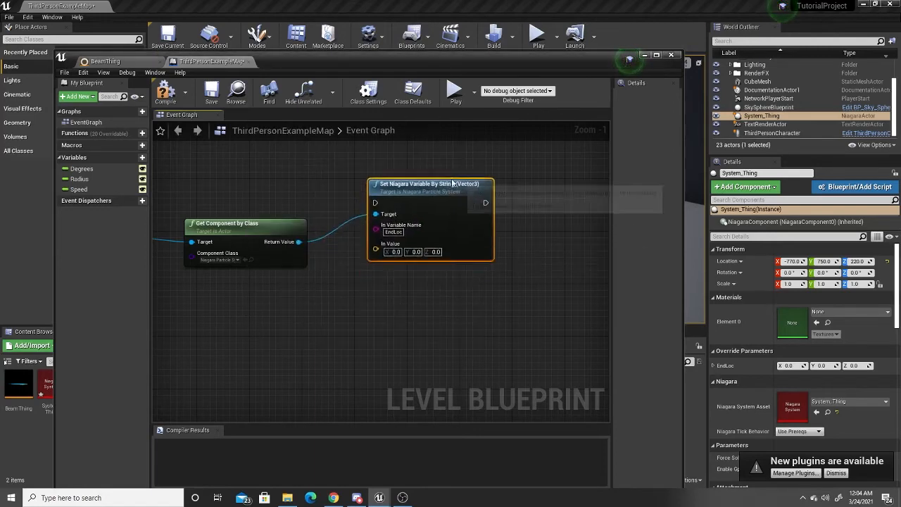
pyautogui.moveTo(382, 253); pyautogui.dragTo(390, 260, button='right')
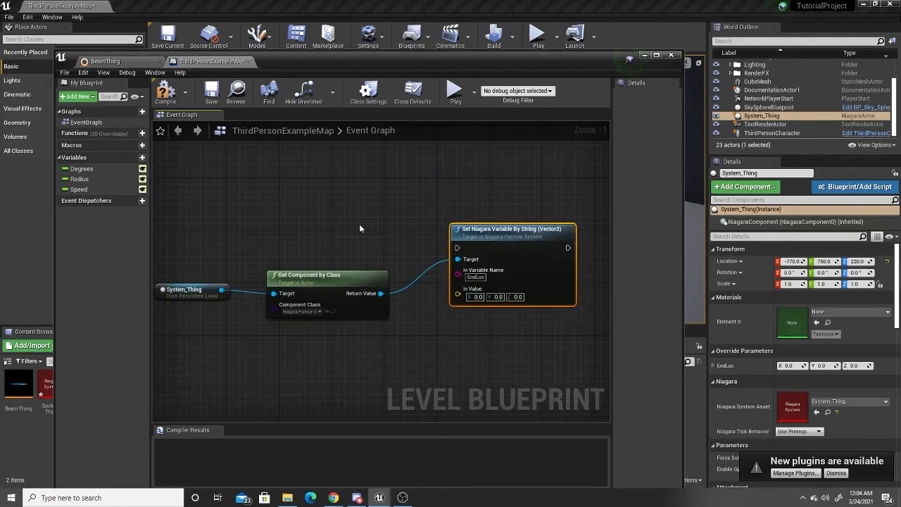
pyautogui.rightClick(353, 231)
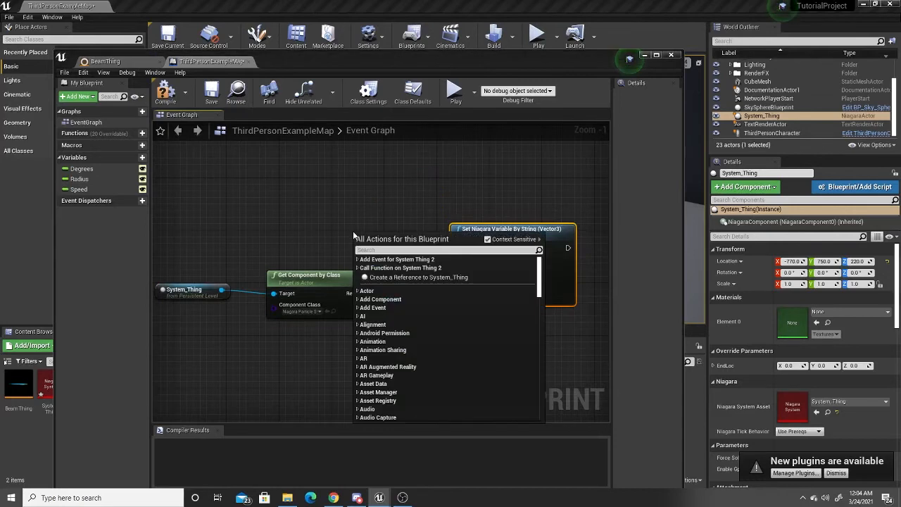
pyautogui.write('tick')
pyautogui.press('Return')
pyautogui.moveTo(400, 247); pyautogui.dragTo(457, 248)
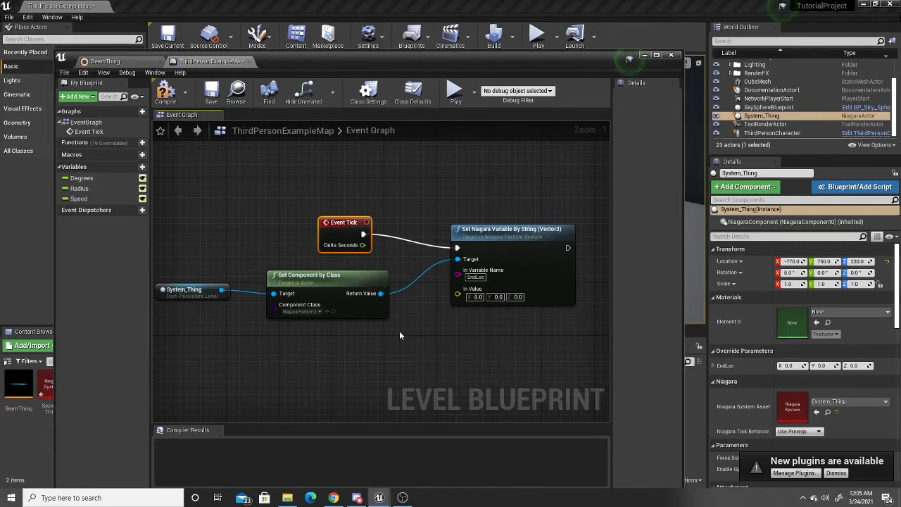
# Add a Make Vector node with X 200 and Y 200, and connect it to In Value of the Set Niagara Variable node
pyautogui.rightClick(348, 360)
pyautogui.write('make vec')
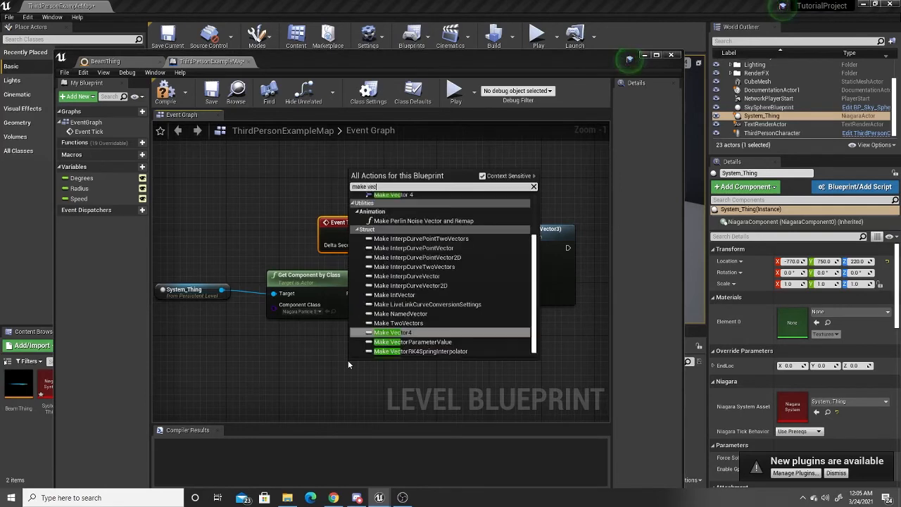
pyautogui.scroll(3, 439, 302)
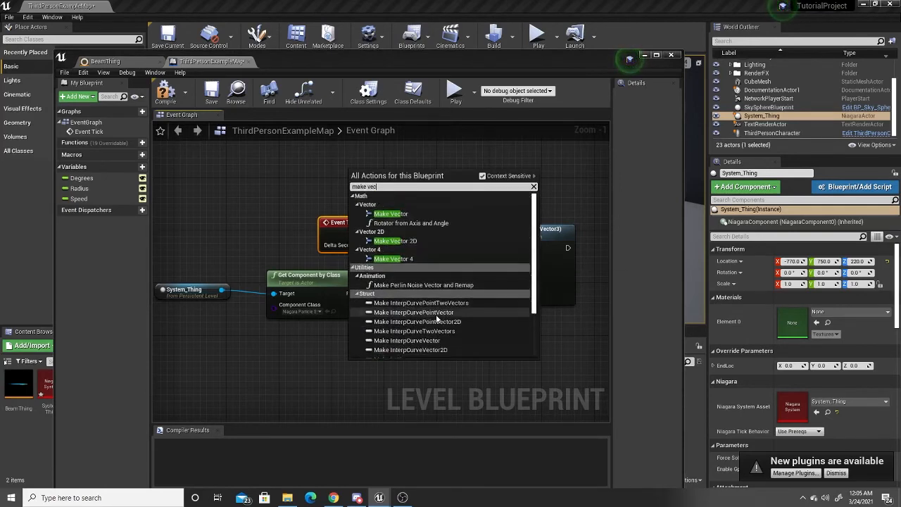
pyautogui.click(405, 215)
pyautogui.moveTo(399, 352); pyautogui.dragTo(457, 294)
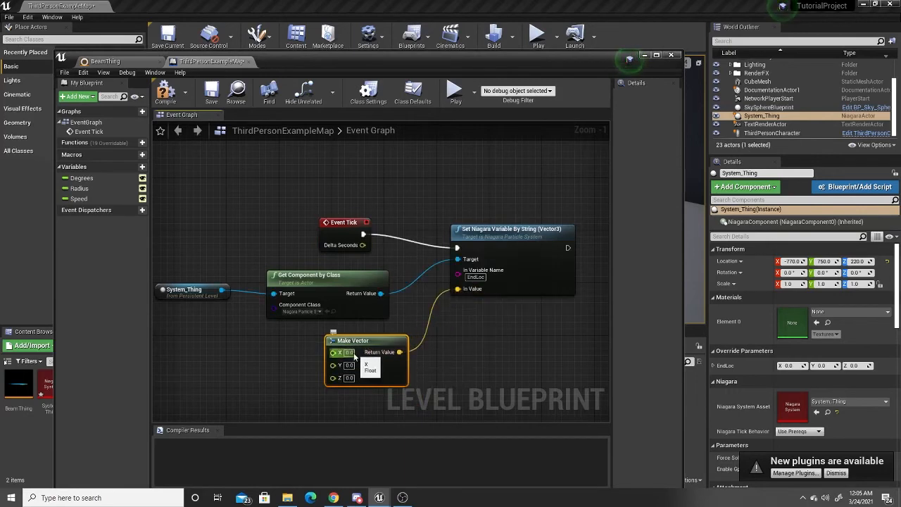
pyautogui.write('2000')
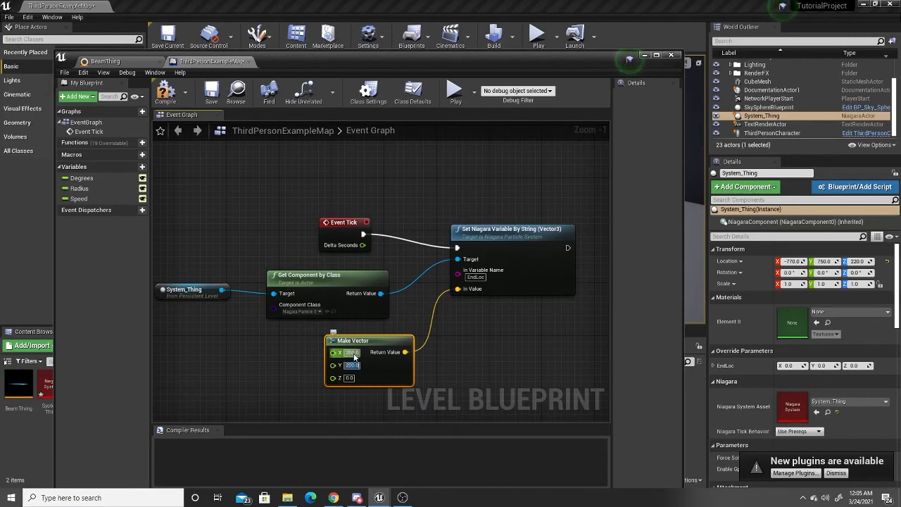
pyautogui.click(485, 355)
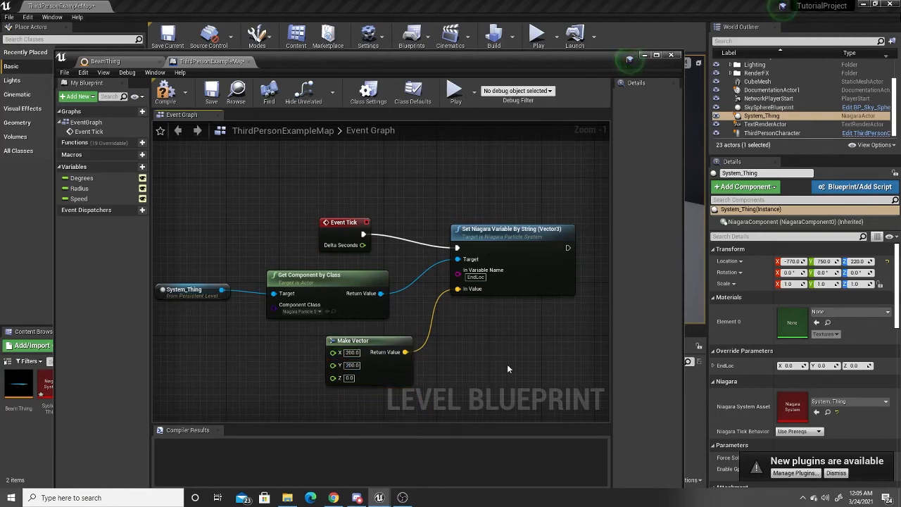
# Compile and save the Level Blueprint, and play the level briefly to check the beam
pyautogui.click(172, 95)
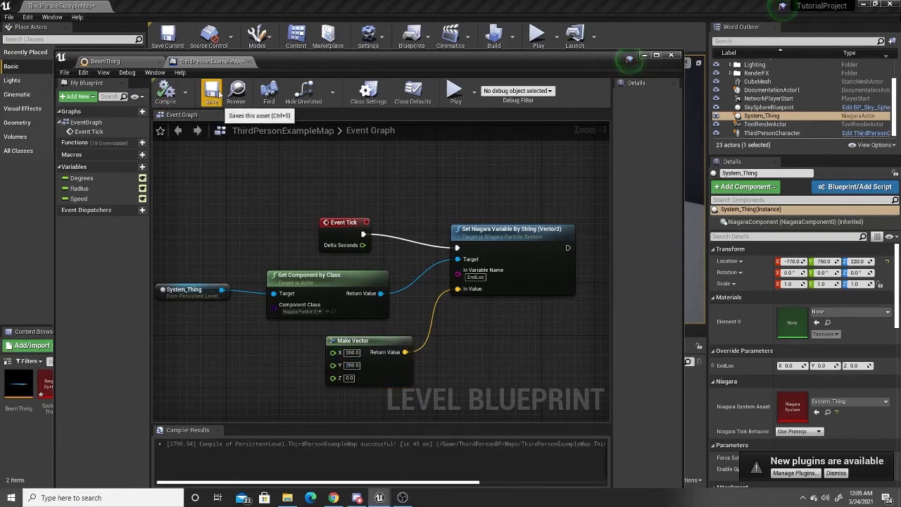
pyautogui.click(212, 94)
pyautogui.click(644, 55)
pyautogui.click(538, 37)
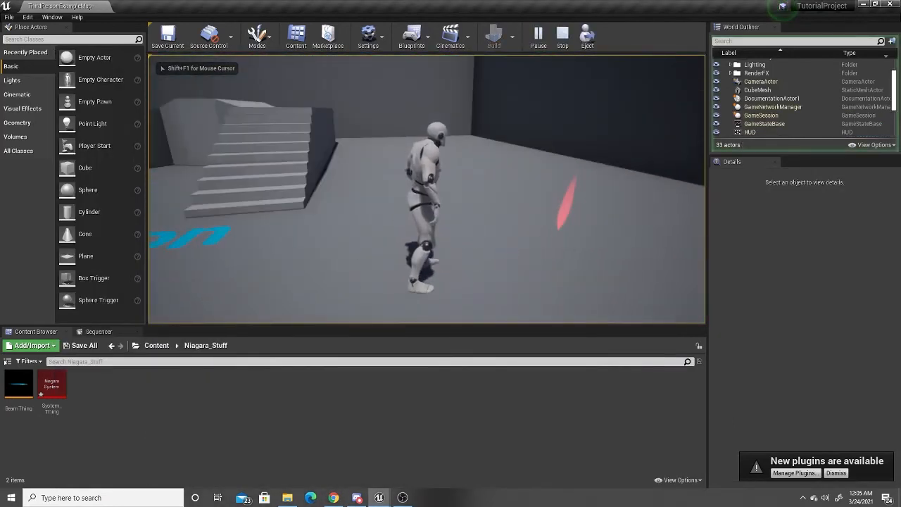
pyautogui.press('Escape')
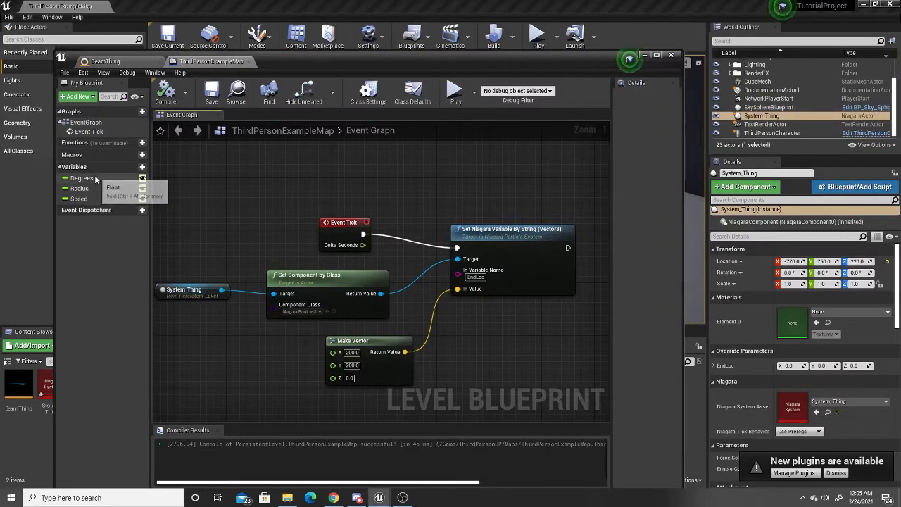
# Inspect the settings of the Degrees, Radius and Speed float variables in the Level Blueprint
pyautogui.click(93, 179)
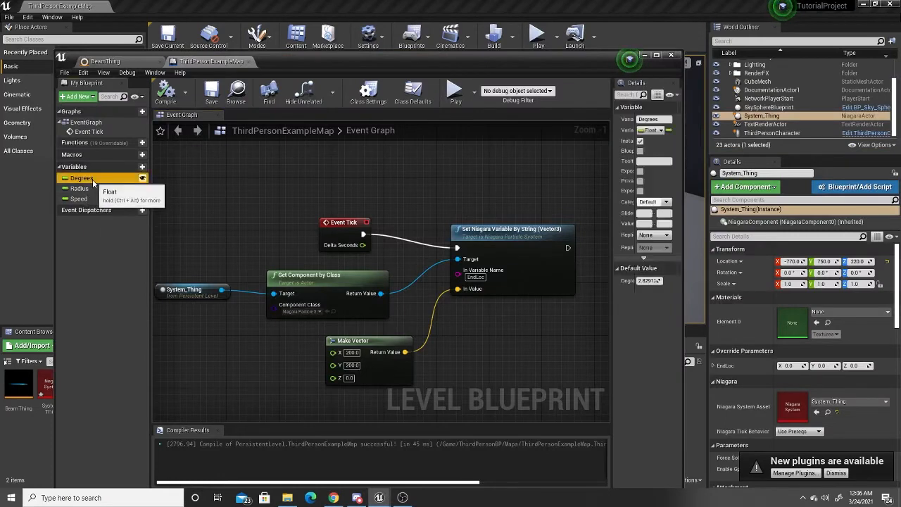
pyautogui.moveTo(610, 193); pyautogui.dragTo(547, 202)
pyautogui.click(79, 188)
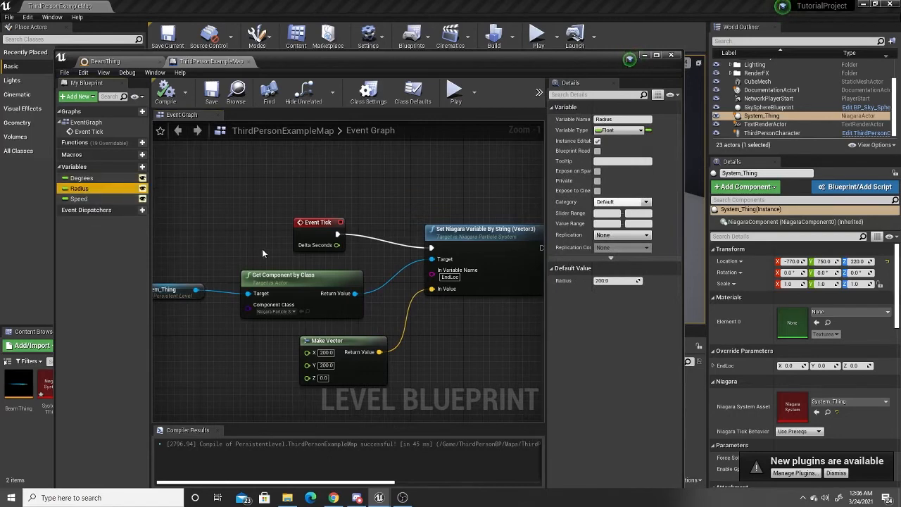
pyautogui.click(90, 199)
# Multiply Event Tick's Delta Seconds by the Speed variable with a float * float node, spacing out the surrounding nodes
pyautogui.moveTo(318, 222); pyautogui.dragTo(259, 241)
pyautogui.write('mul')
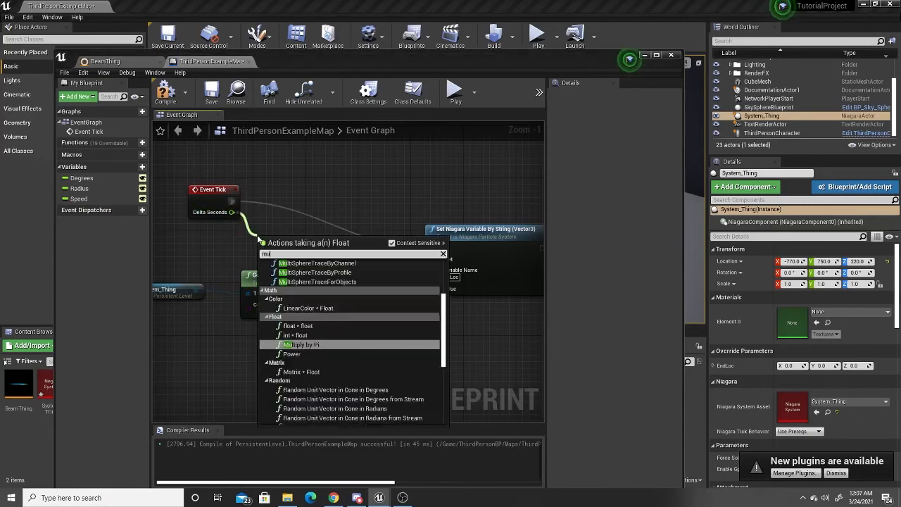
pyautogui.click(298, 326)
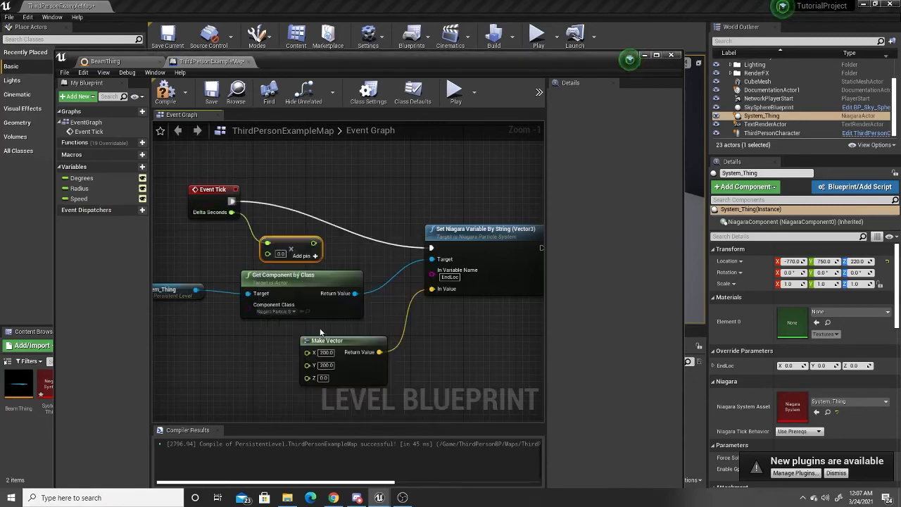
pyautogui.keyDown('ctrl'); pyautogui.moveTo(79, 198); pyautogui.dragTo(255, 241); pyautogui.keyUp('ctrl')
pyautogui.moveTo(296, 274); pyautogui.dragTo(294, 288)
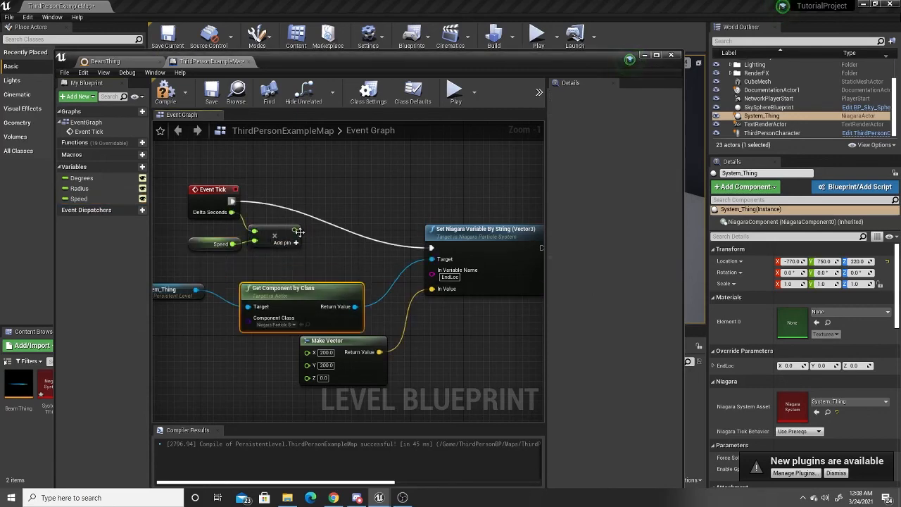
# Add the Degrees variable to the Delta Seconds and Speed product with a float + float node
pyautogui.moveTo(294, 229); pyautogui.dragTo(328, 248)
pyautogui.click(366, 289)
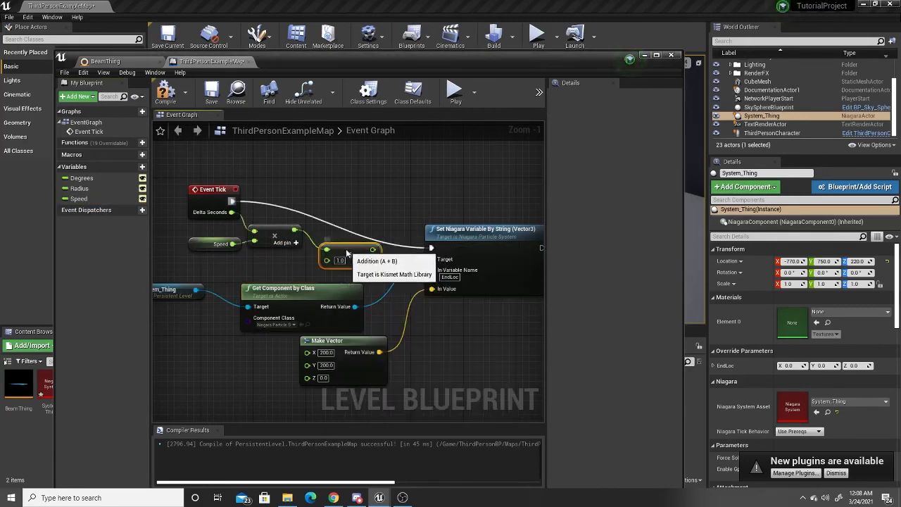
pyautogui.moveTo(82, 178); pyautogui.dragTo(307, 260)
pyautogui.click(250, 277)
pyautogui.click(341, 255)
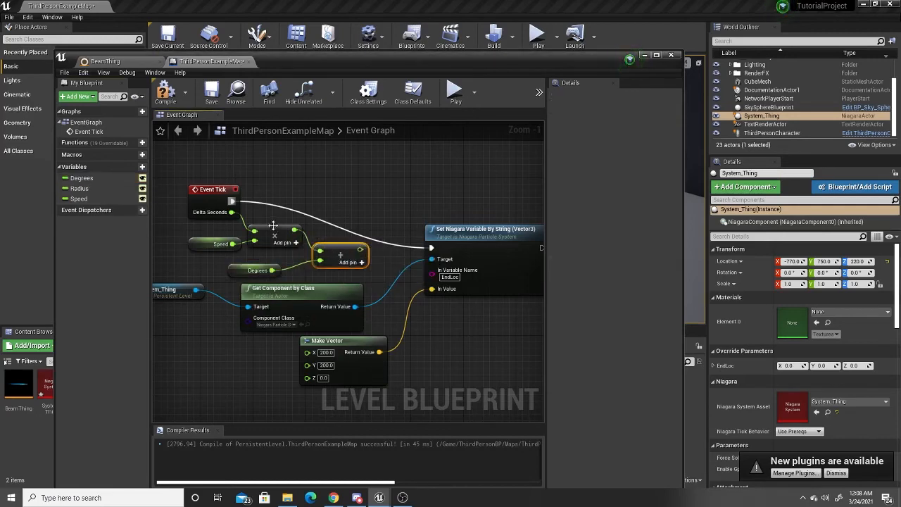
# Insert a Set Degrees node between Event Tick and Set Niagara Variable, and feed it the sum from the addition node
pyautogui.click(82, 178)
pyautogui.keyDown('alt'); pyautogui.moveTo(338, 217); pyautogui.dragTo(339, 215); pyautogui.keyUp('alt')
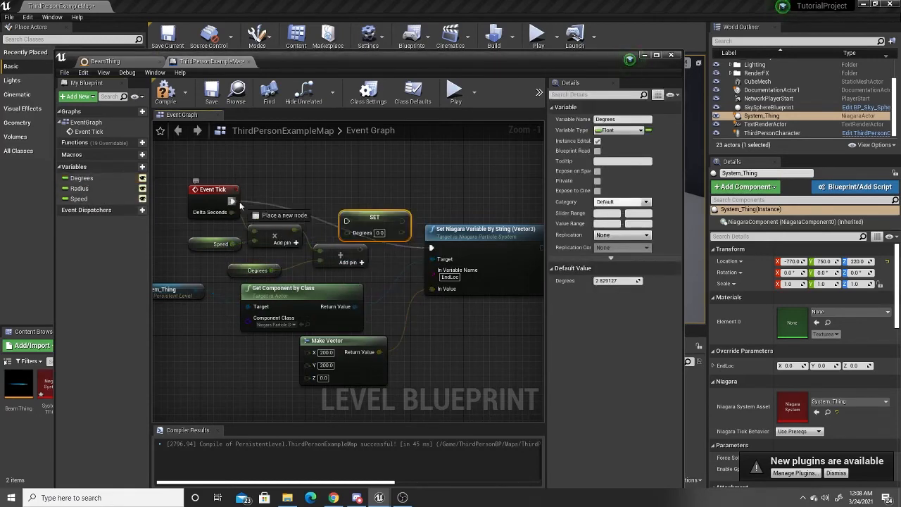
pyautogui.moveTo(403, 220); pyautogui.dragTo(432, 248)
pyautogui.moveTo(374, 217); pyautogui.dragTo(388, 178)
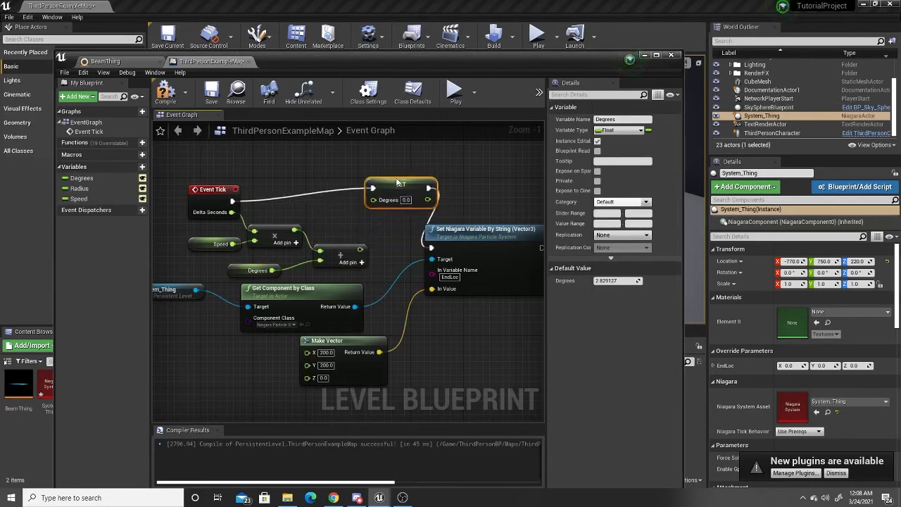
pyautogui.moveTo(361, 251); pyautogui.dragTo(366, 193)
# Place a Degrees getter below the System_Thing reference and connect it to a new Cos (Degrees) node
pyautogui.moveTo(466, 354); pyautogui.dragTo(508, 371, button='right')
pyautogui.scroll(1, 441, 325)
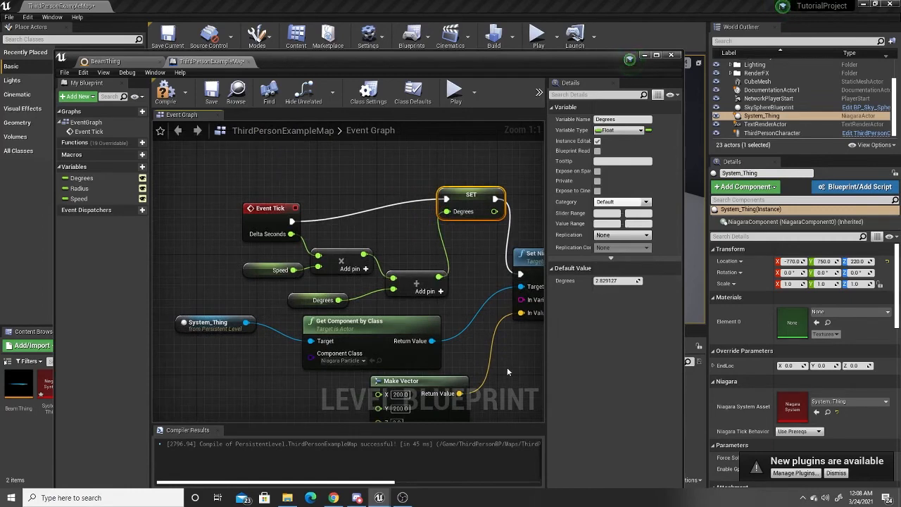
pyautogui.moveTo(507, 367); pyautogui.dragTo(519, 249, button='right')
pyautogui.moveTo(81, 178); pyautogui.dragTo(293, 277)
pyautogui.click(226, 303)
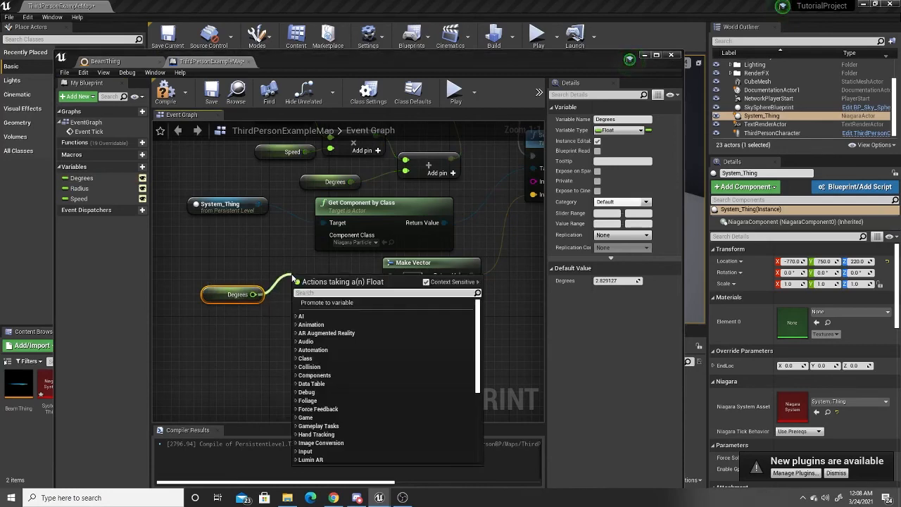
pyautogui.write('cos')
pyautogui.press('Up')
pyautogui.press('Return')
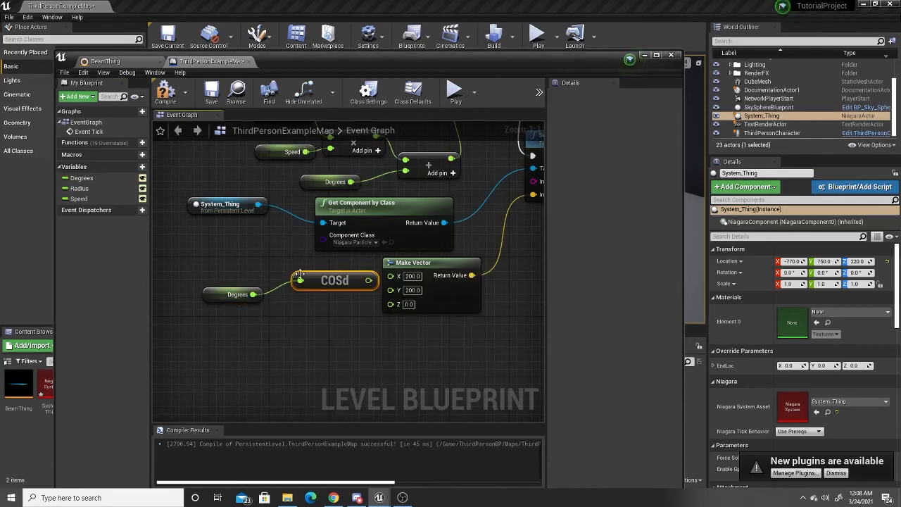
# Connect the same Degrees getter to a new Sin (Degrees) node, and arrange the nodes beside Make Vector
pyautogui.moveTo(253, 294); pyautogui.dragTo(272, 333)
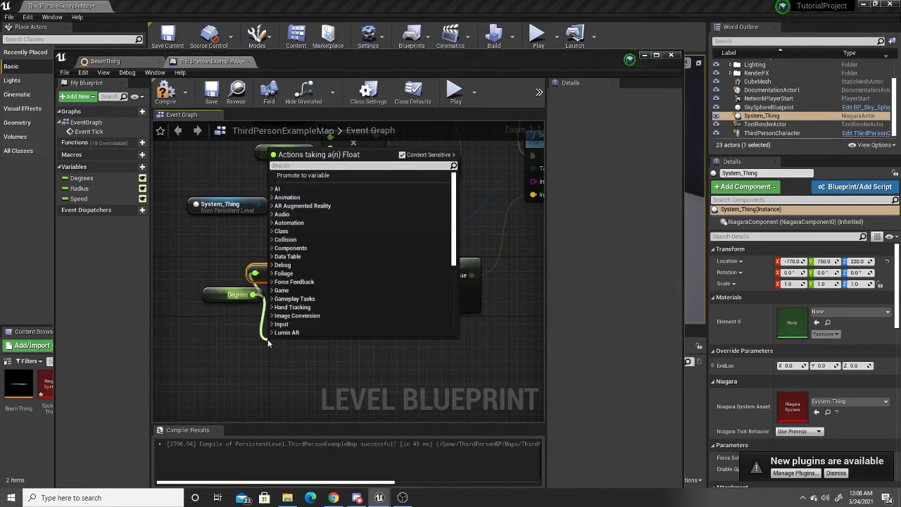
pyautogui.write('sin')
pyautogui.press('Return')
pyautogui.moveTo(221, 294); pyautogui.dragTo(198, 302)
pyautogui.moveTo(314, 345); pyautogui.dragTo(291, 331)
# Multiply a Radius getter by the COSd result with a float * float node, and connect the product to Make Vector's X
pyautogui.moveTo(90, 189); pyautogui.dragTo(344, 288)
pyautogui.click(289, 311)
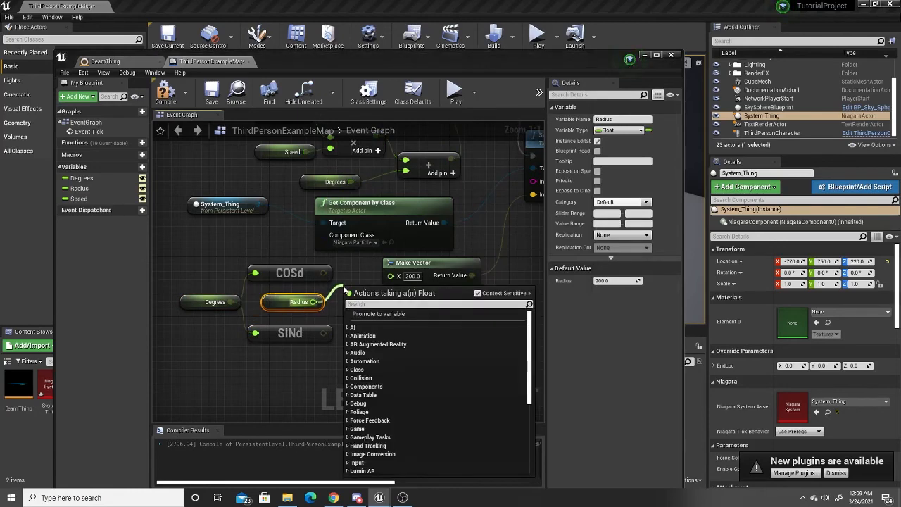
pyautogui.write('*')
pyautogui.click(399, 353)
pyautogui.moveTo(281, 274); pyautogui.dragTo(252, 266)
pyautogui.moveTo(363, 294); pyautogui.dragTo(322, 287)
pyautogui.moveTo(209, 302); pyautogui.dragTo(191, 302)
pyautogui.moveTo(354, 302); pyautogui.dragTo(292, 303)
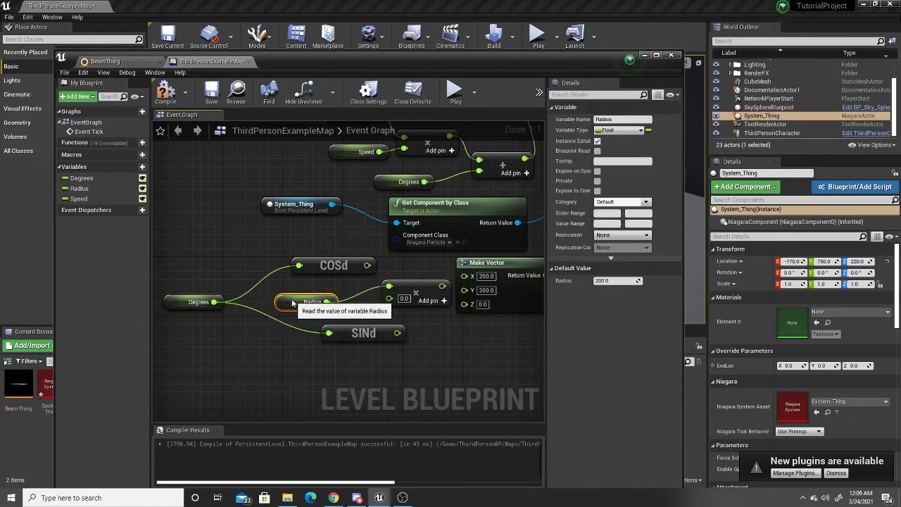
pyautogui.moveTo(399, 284); pyautogui.dragTo(389, 278)
pyautogui.moveTo(319, 302); pyautogui.dragTo(464, 275)
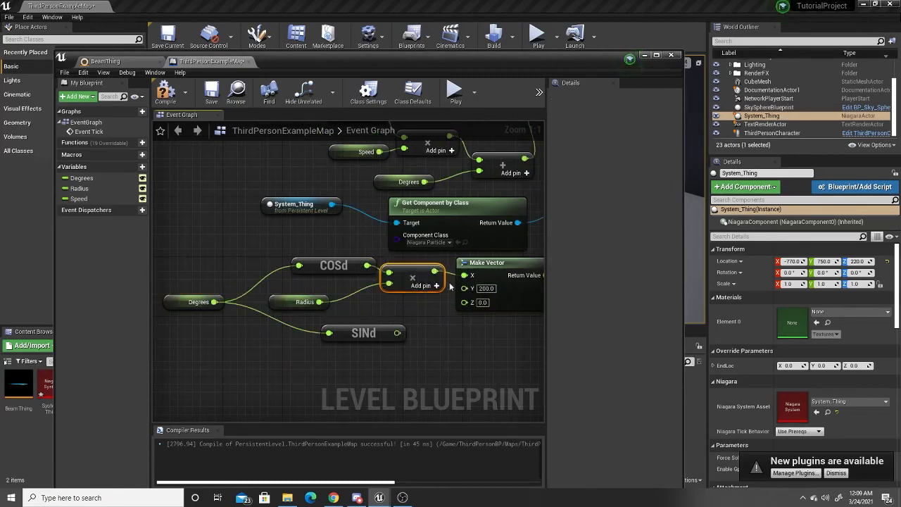
# Duplicate the multiply node for SINd and Radius, and connect its product to Make Vector's Y
pyautogui.hotkey('ctrl', 'c')
pyautogui.hotkey('ctrl', 'v')
pyautogui.moveTo(347, 328); pyautogui.dragTo(295, 335)
pyautogui.moveTo(491, 347); pyautogui.dragTo(408, 324)
pyautogui.moveTo(344, 340); pyautogui.dragTo(381, 332)
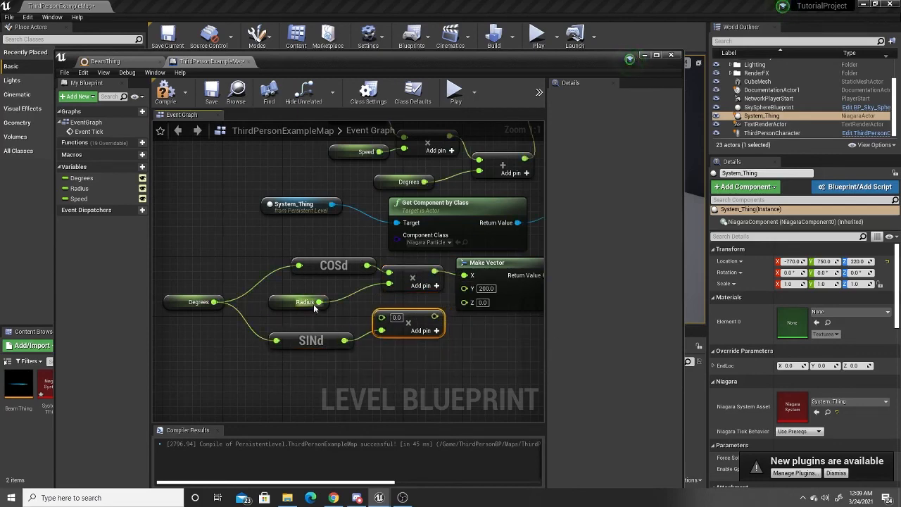
pyautogui.moveTo(319, 301); pyautogui.dragTo(464, 288)
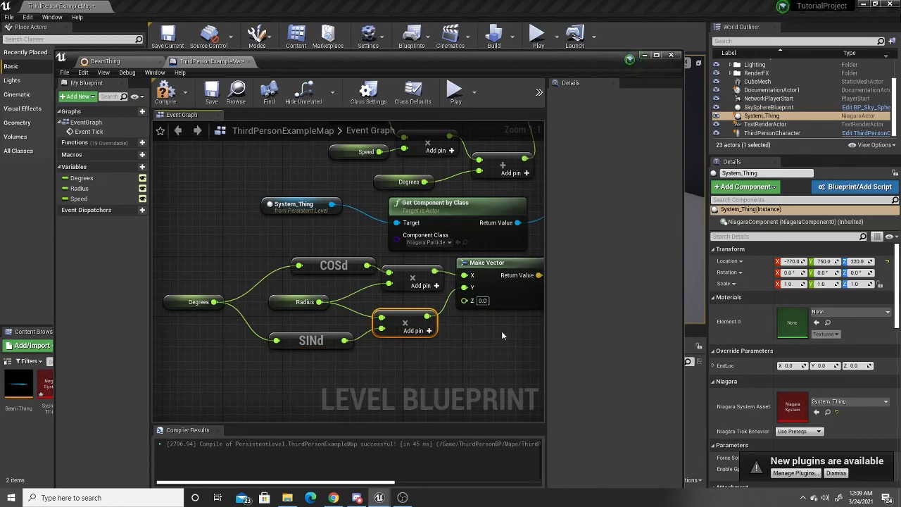
# Compile and save the Level Blueprint, and play the level to check the beam's circular motion
pyautogui.moveTo(499, 335); pyautogui.dragTo(447, 342, button='right')
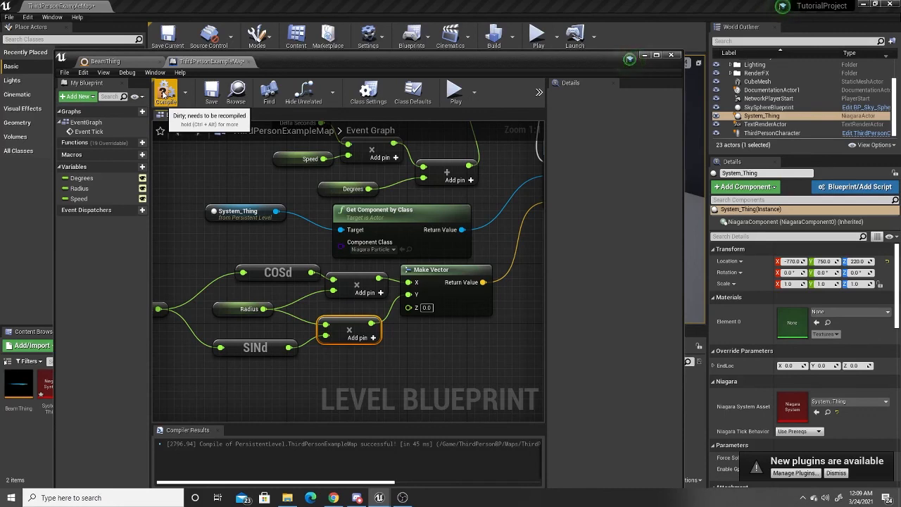
pyautogui.click(164, 95)
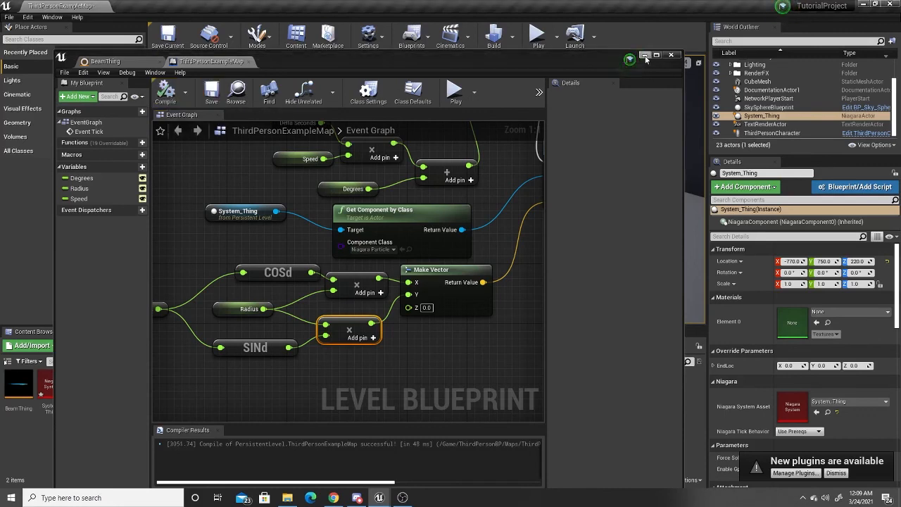
pyautogui.click(539, 35)
pyautogui.click(536, 141)
pyautogui.press('w')
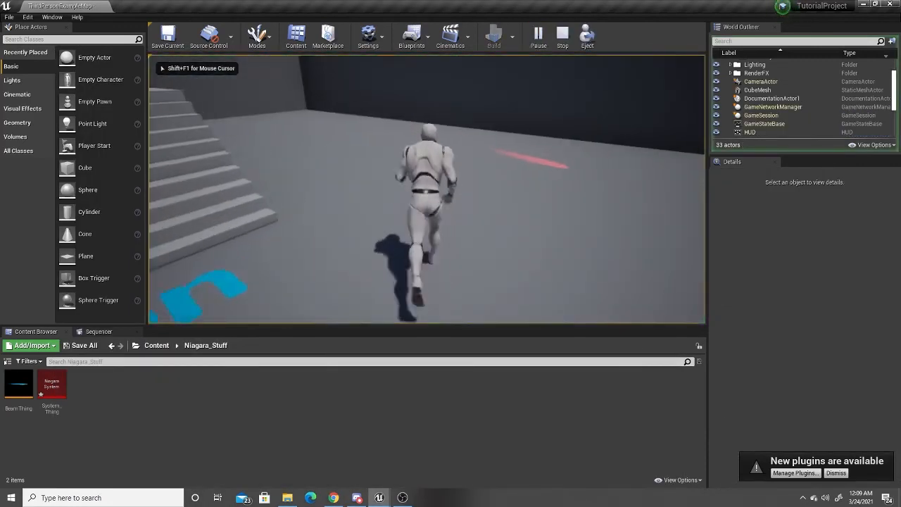
pyautogui.press('a')
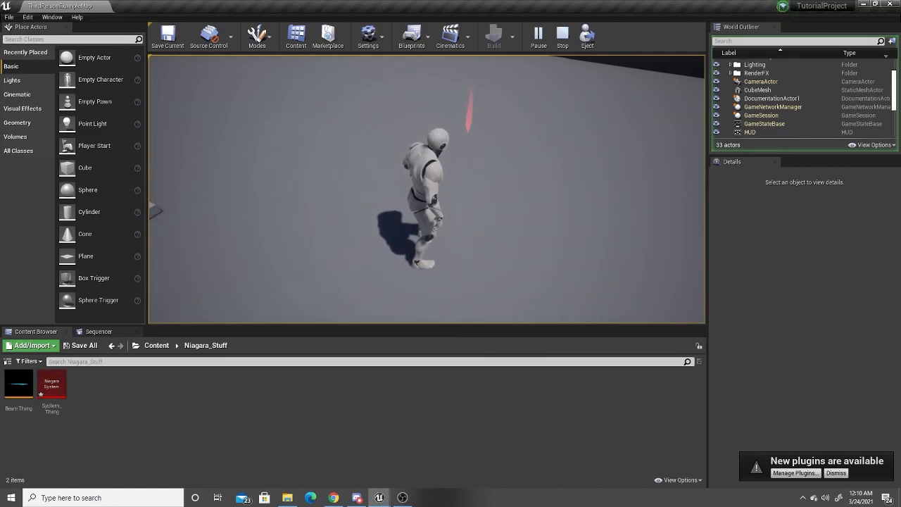
pyautogui.press('Escape')
pyautogui.click(537, 35)
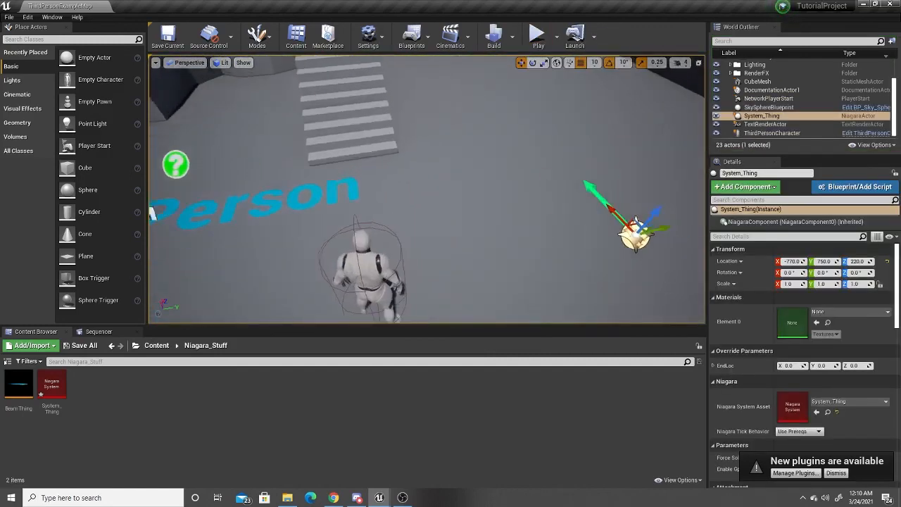